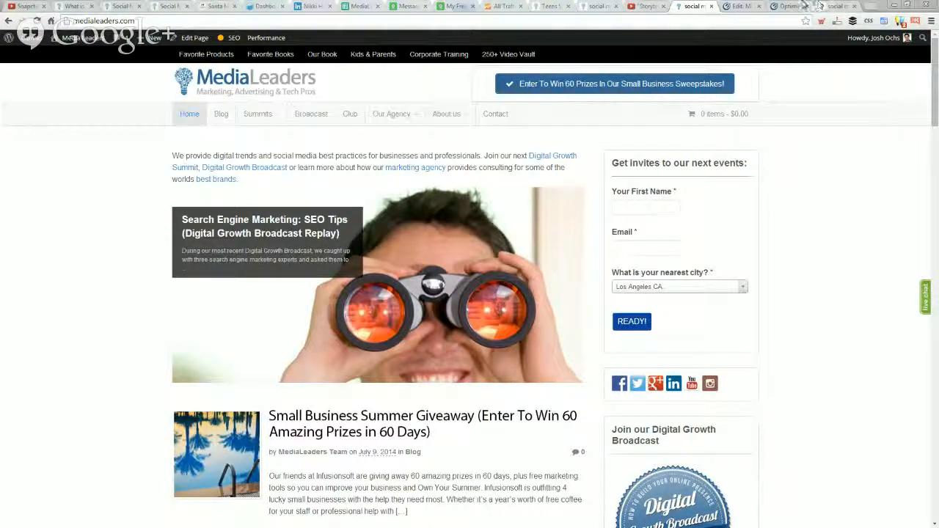
# - Switch to the Optimizely editor for the "ML Front Page with Newsletter Opt In" experiment and compare the original page with Variation #1
pyautogui.click(791, 6)
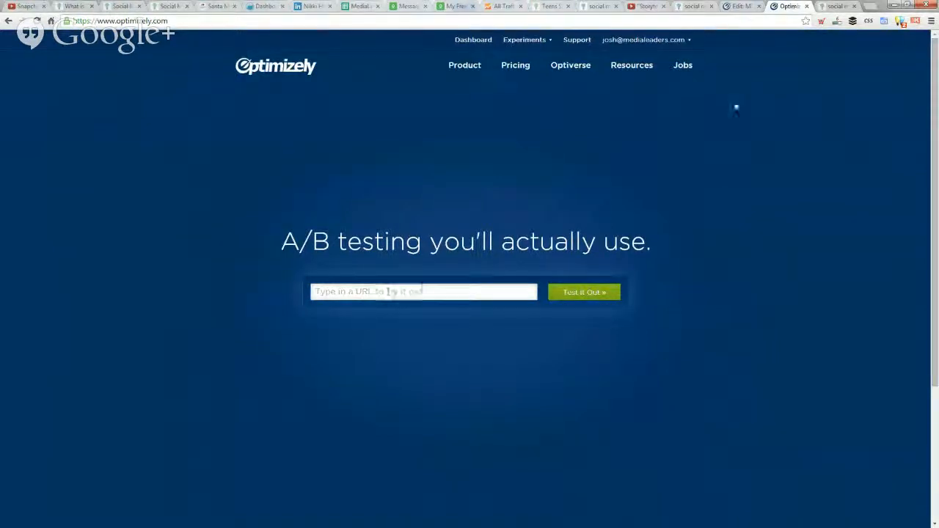
pyautogui.click(741, 6)
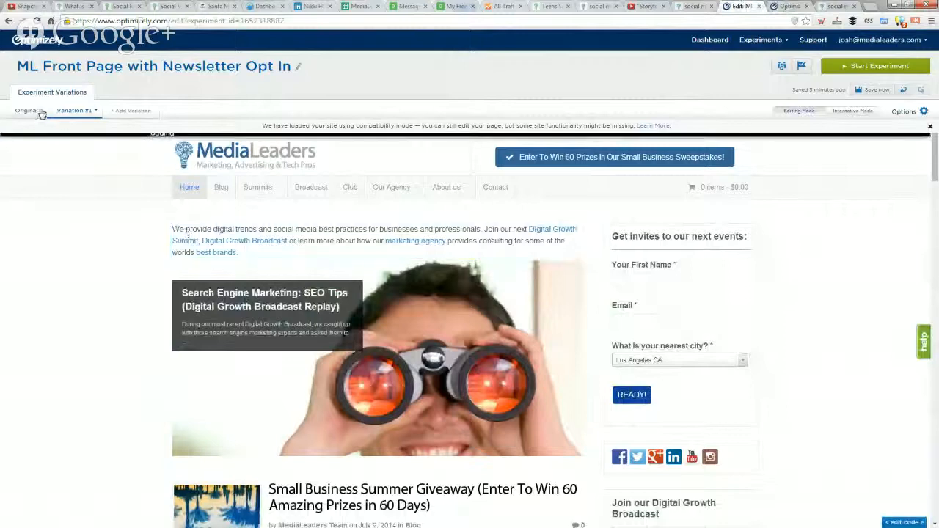
pyautogui.click(27, 111)
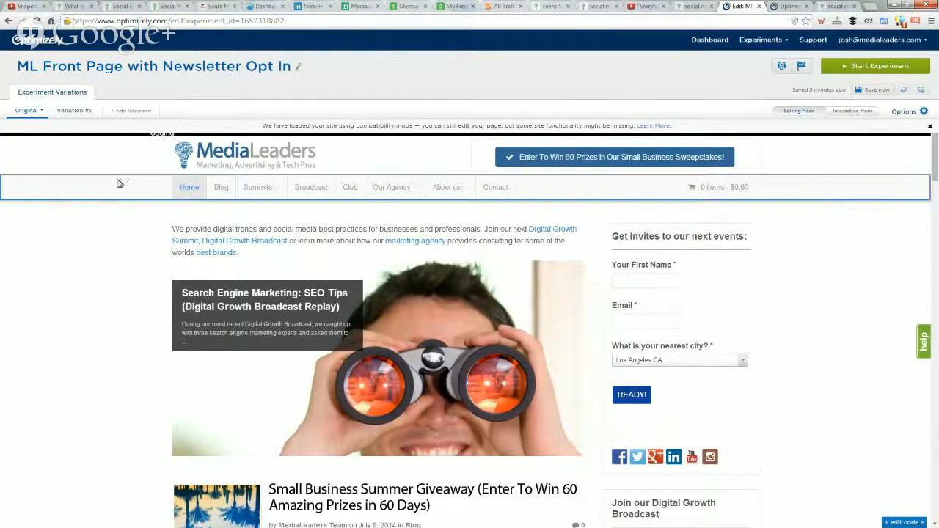
pyautogui.click(74, 112)
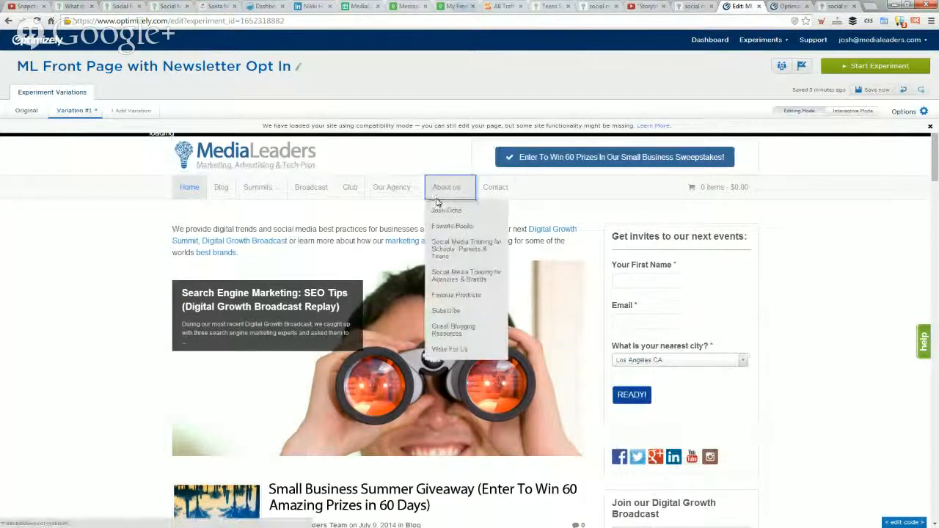
# - Give the "Get invites to our next events" form in Variation #1 a pale yellow #ffffc2 background
pyautogui.click(757, 260)
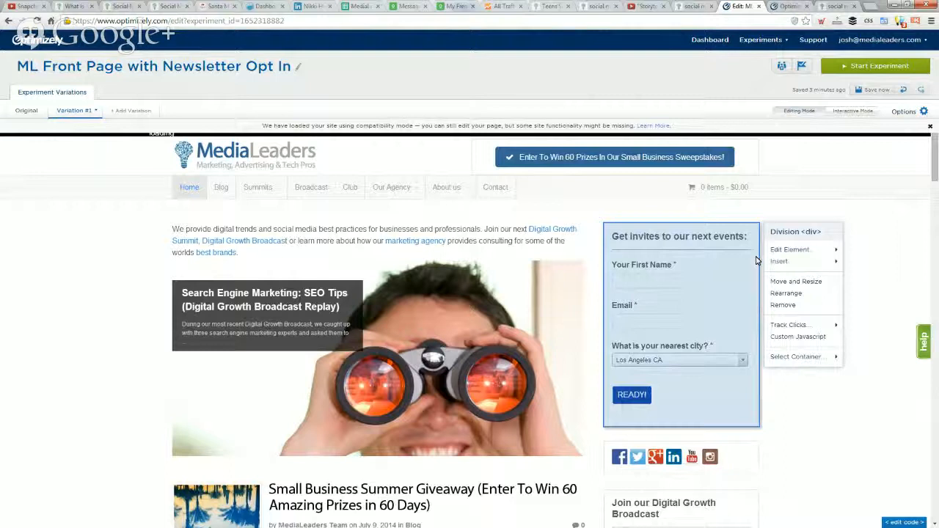
pyautogui.click(885, 228)
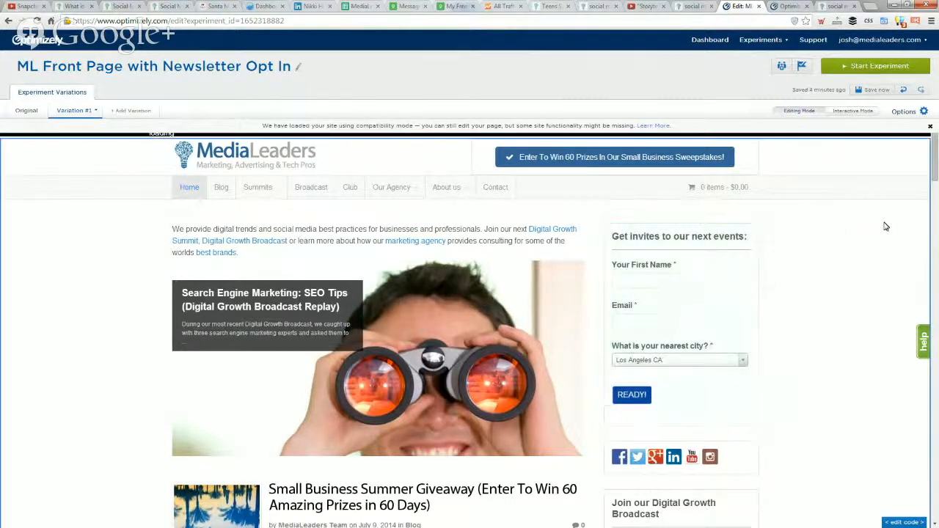
pyautogui.click(758, 241)
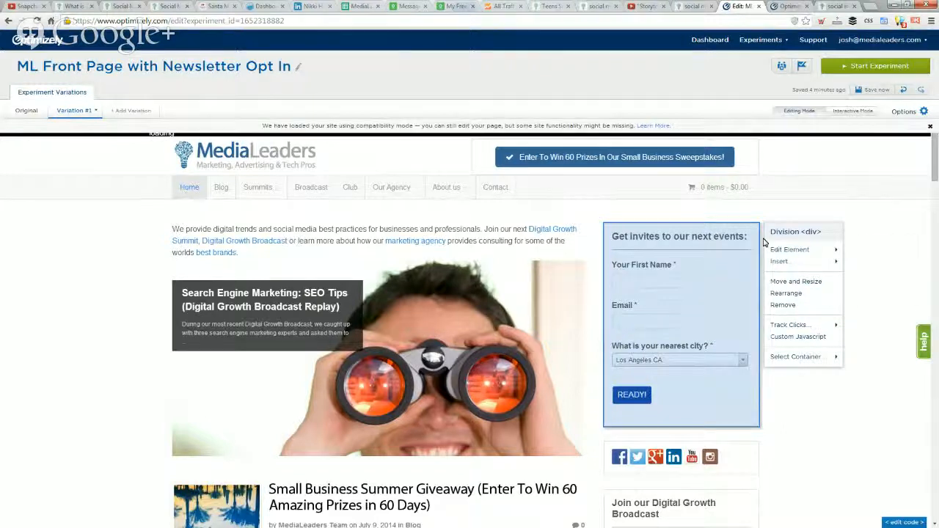
pyautogui.moveTo(782, 251)
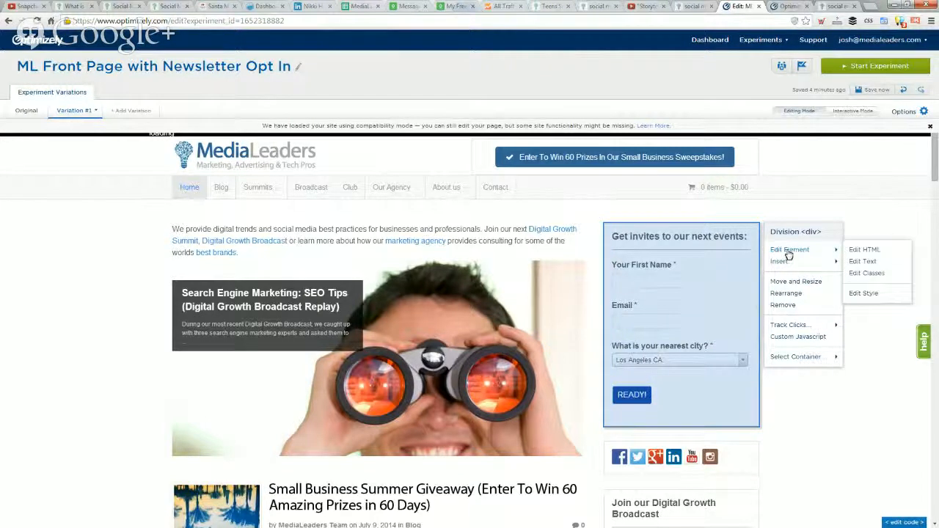
pyautogui.click(865, 293)
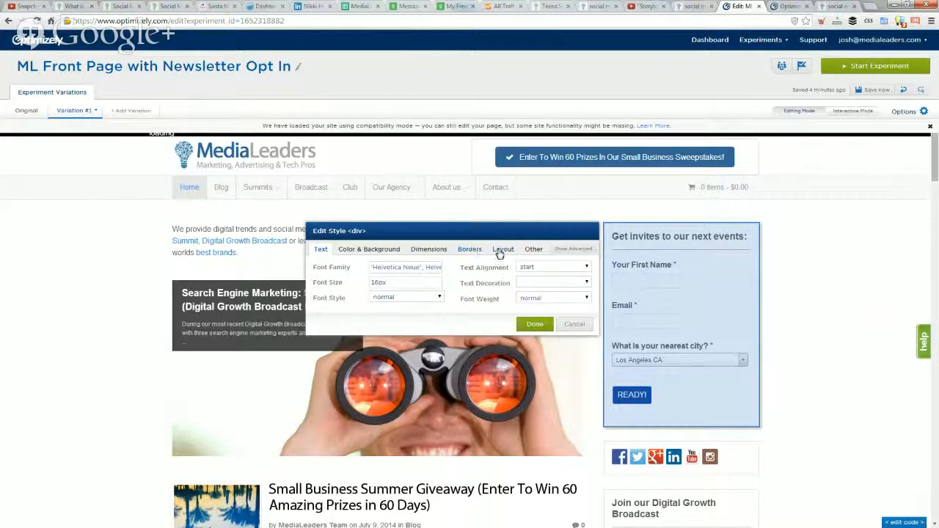
pyautogui.click(373, 251)
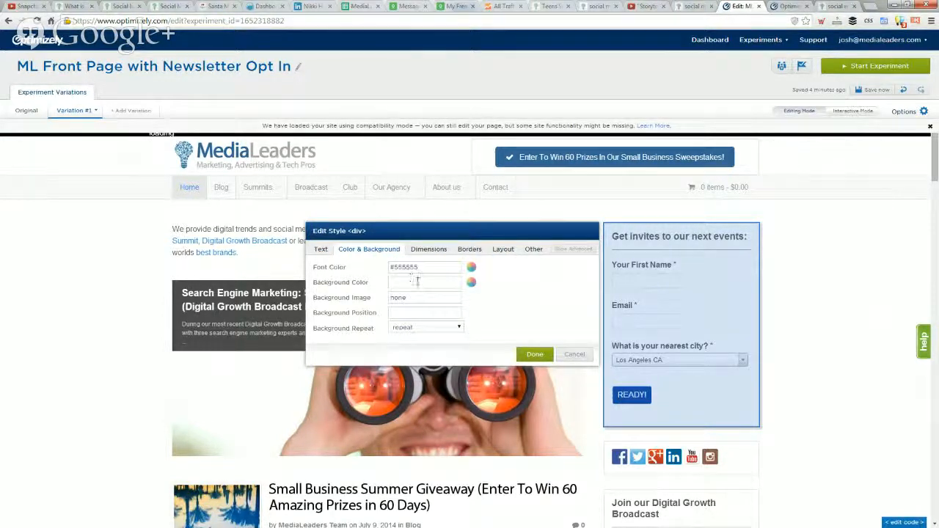
pyautogui.click(471, 284)
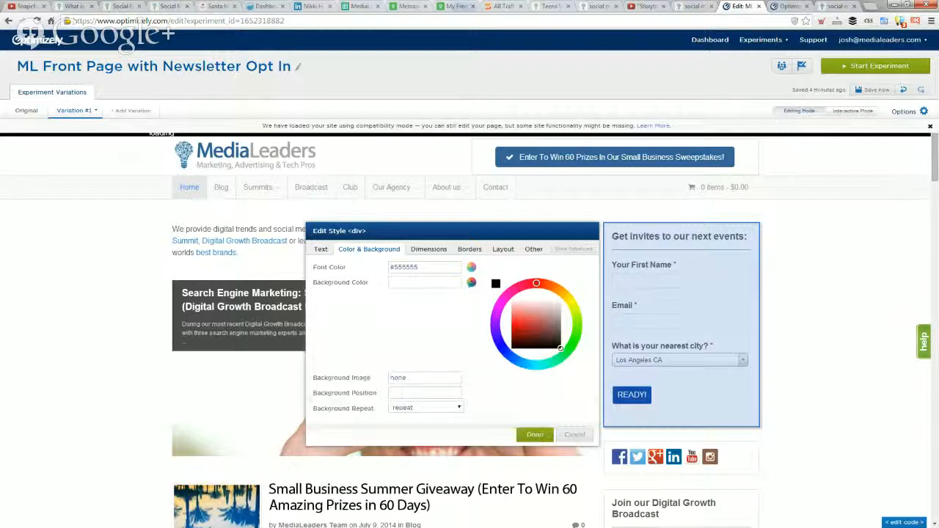
pyautogui.click(540, 313)
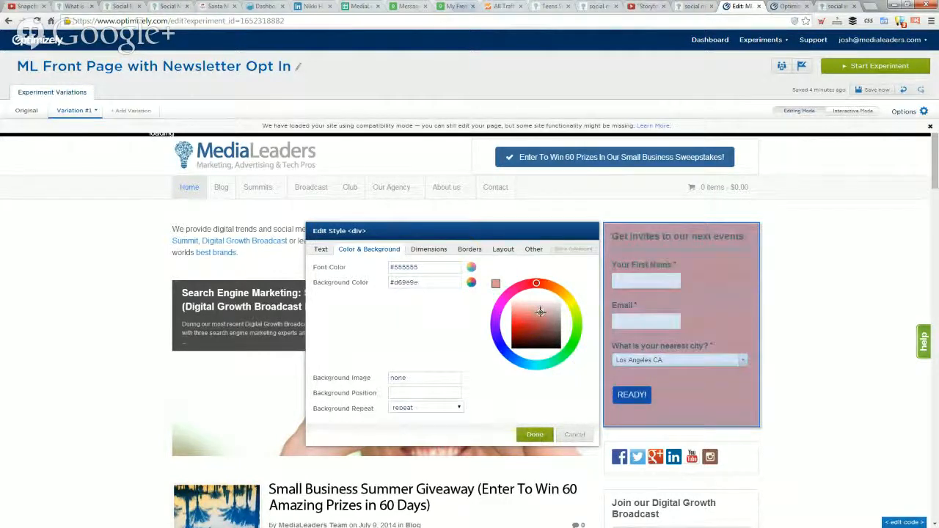
pyautogui.moveTo(540, 312); pyautogui.dragTo(555, 320)
pyautogui.click(571, 303)
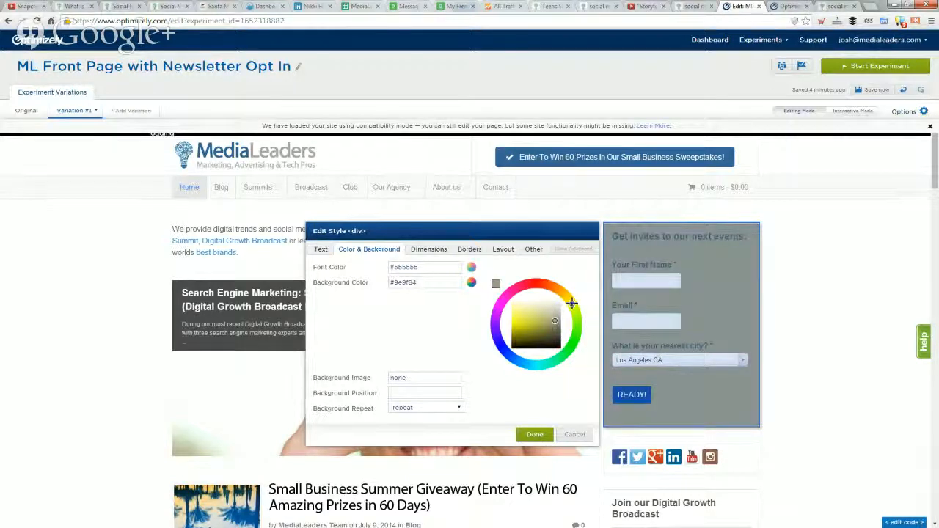
pyautogui.click(537, 319)
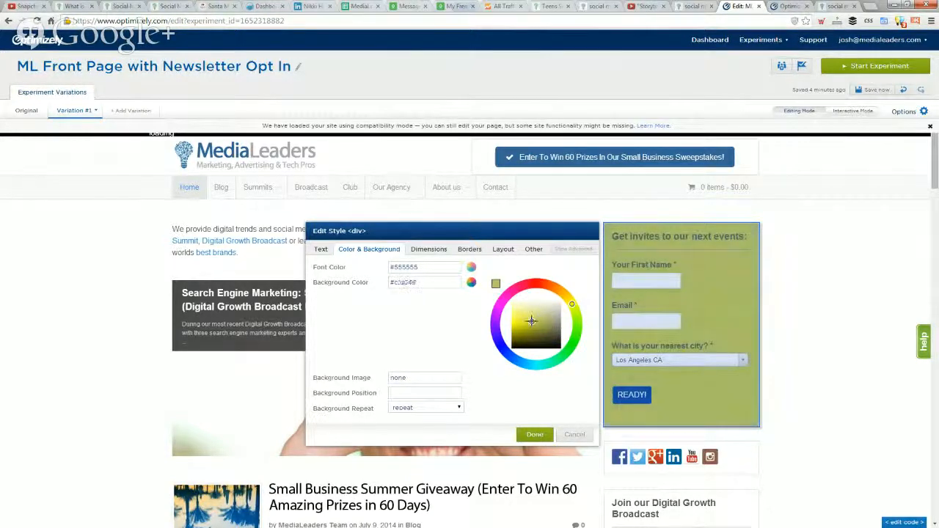
pyautogui.moveTo(531, 321); pyautogui.dragTo(525, 320)
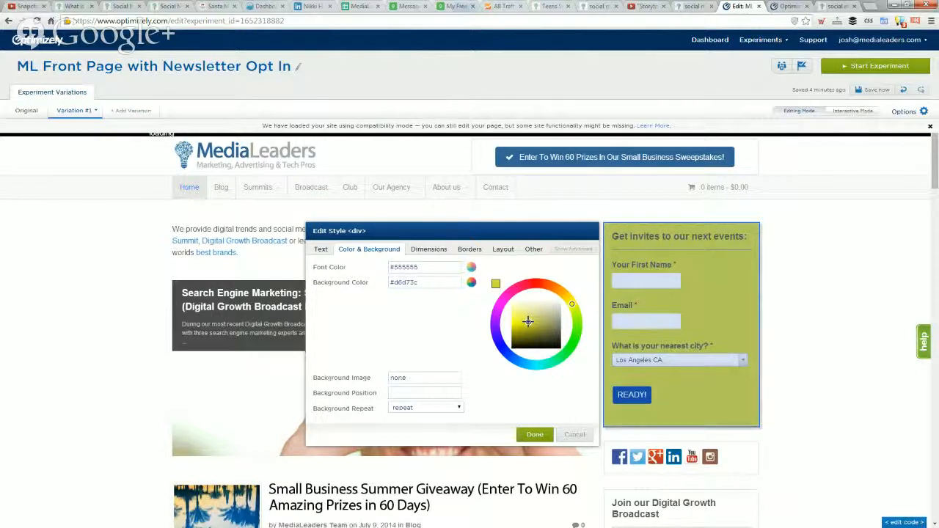
pyautogui.moveTo(527, 321); pyautogui.dragTo(509, 306)
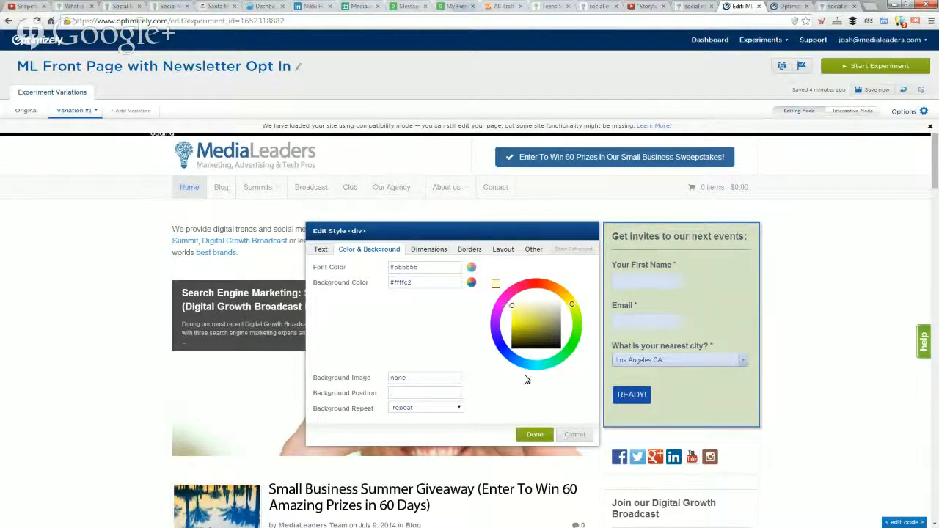
pyautogui.click(529, 435)
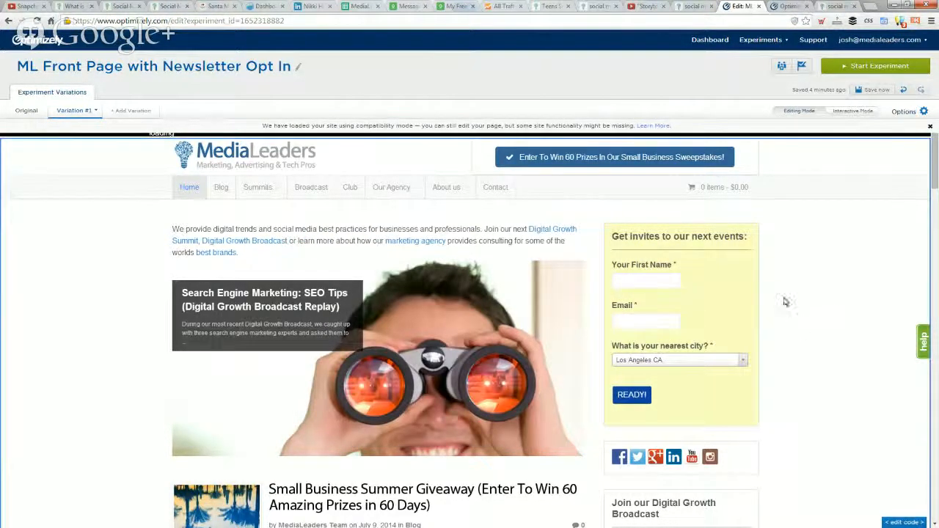
# - Add a second variation and set its "Get invites to our next events" form background to pink #ffc2c2
pyautogui.click(126, 111)
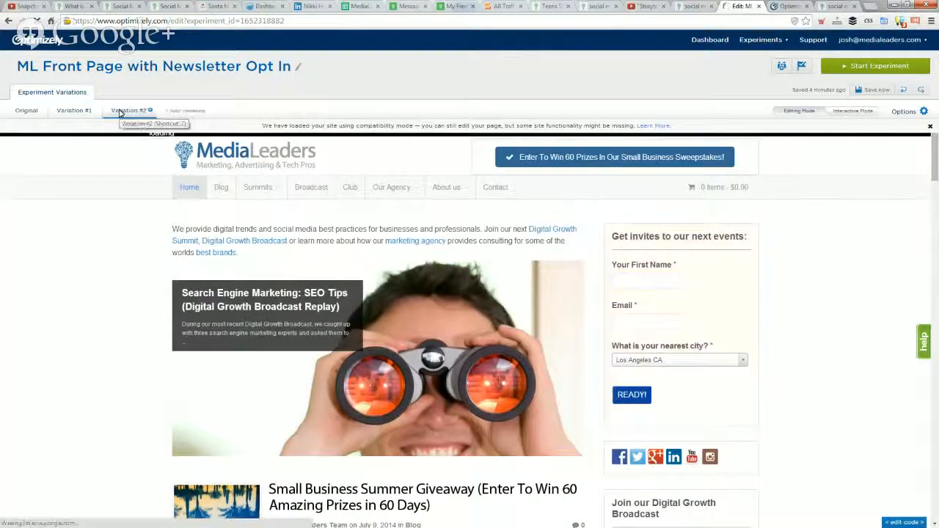
pyautogui.click(757, 266)
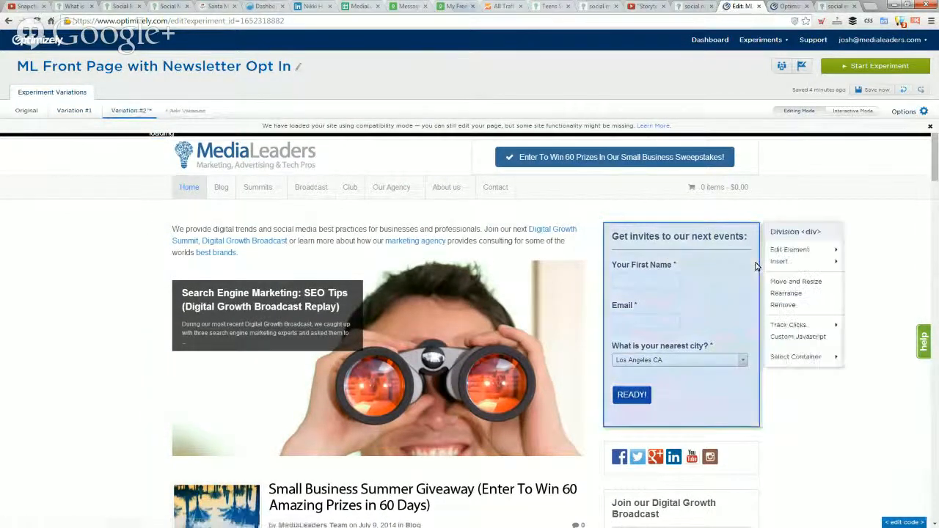
pyautogui.moveTo(785, 257)
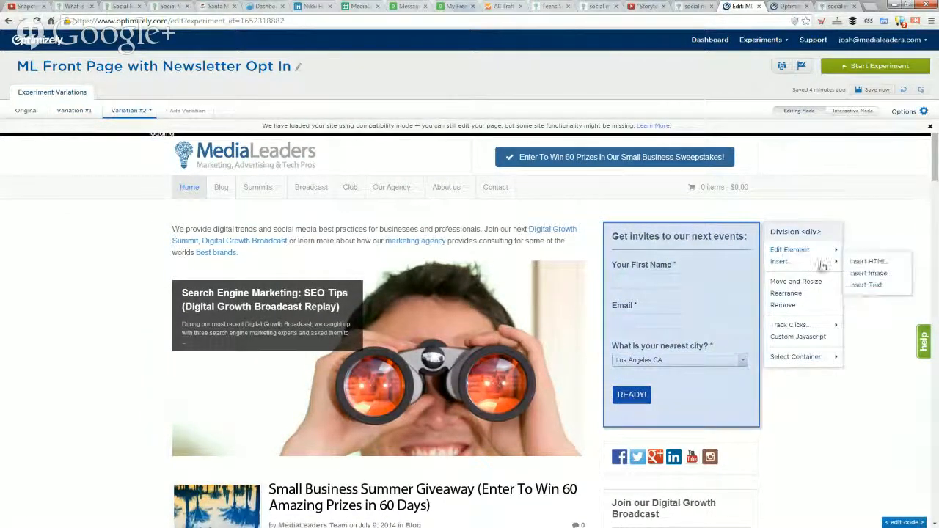
pyautogui.click(866, 292)
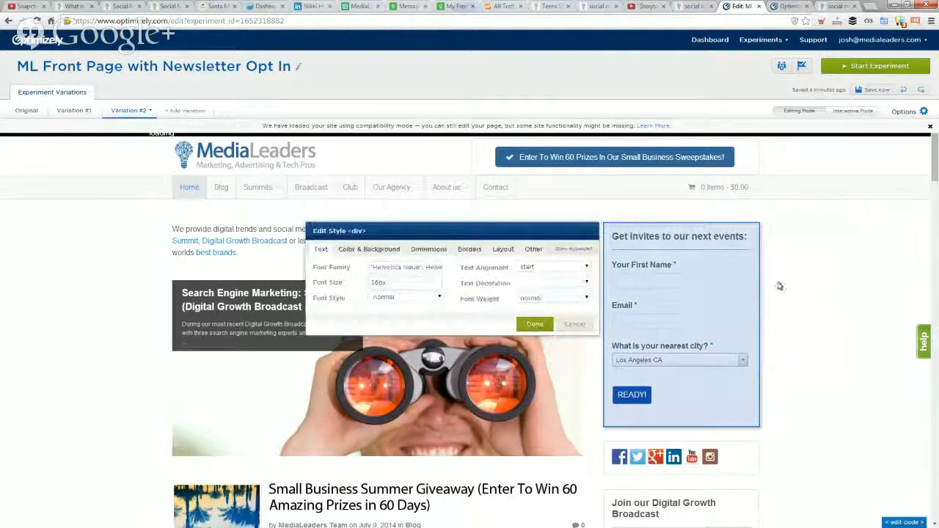
pyautogui.click(369, 250)
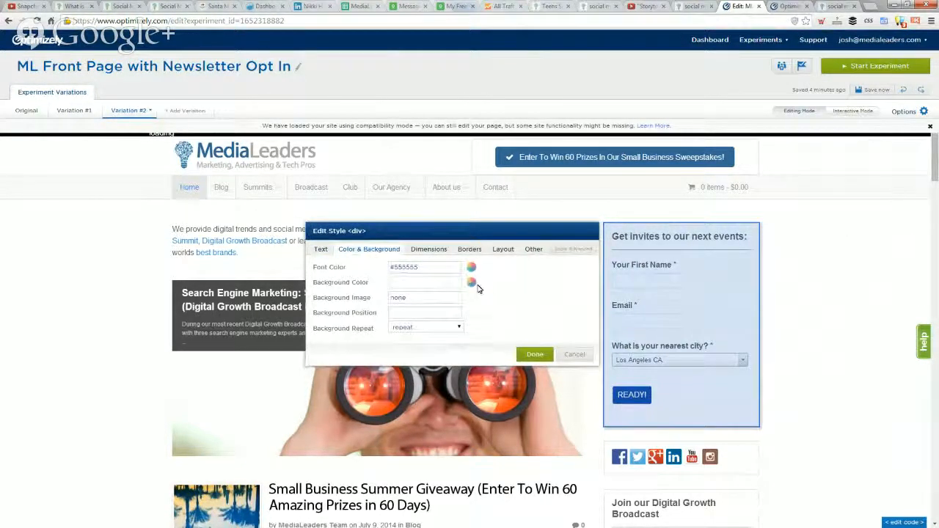
pyautogui.click(471, 284)
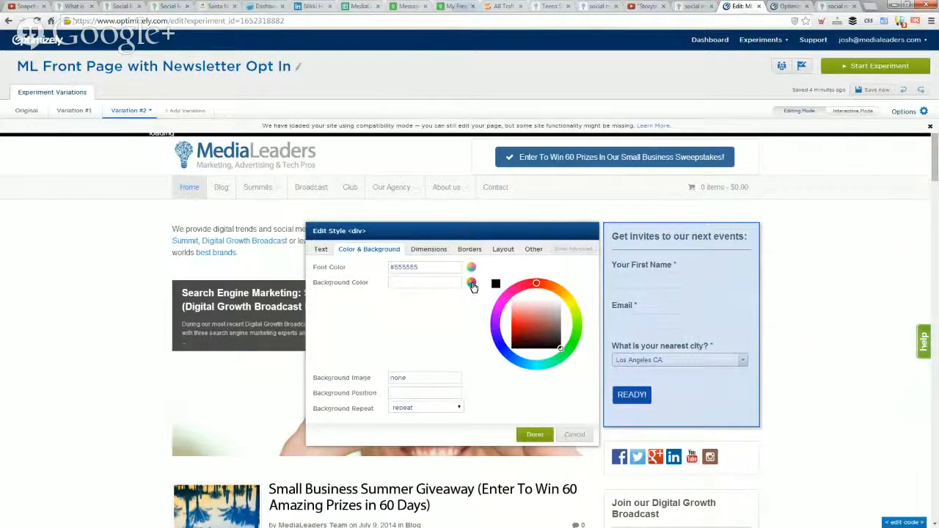
pyautogui.click(562, 319)
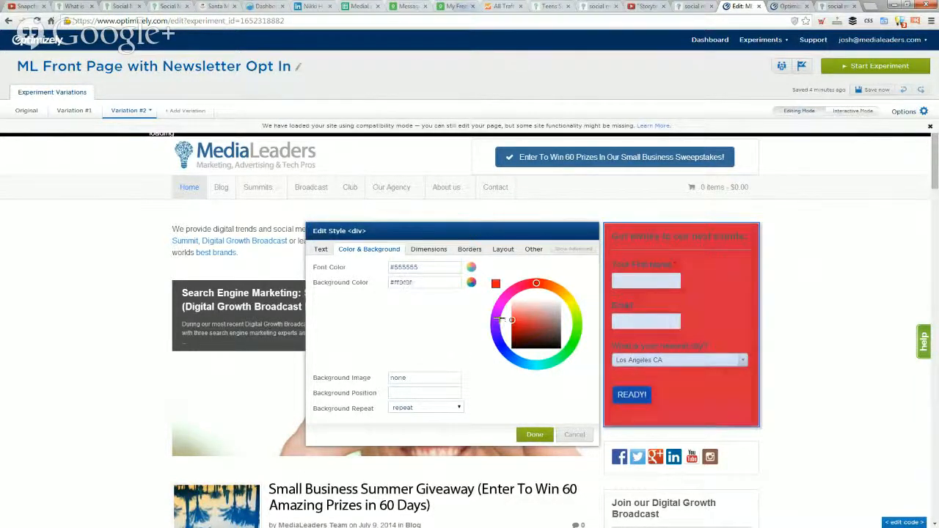
pyautogui.moveTo(562, 318)
pyautogui.mouseDown()
pyautogui.moveTo(496, 314)
pyautogui.moveTo(491, 304)
pyautogui.mouseUp()
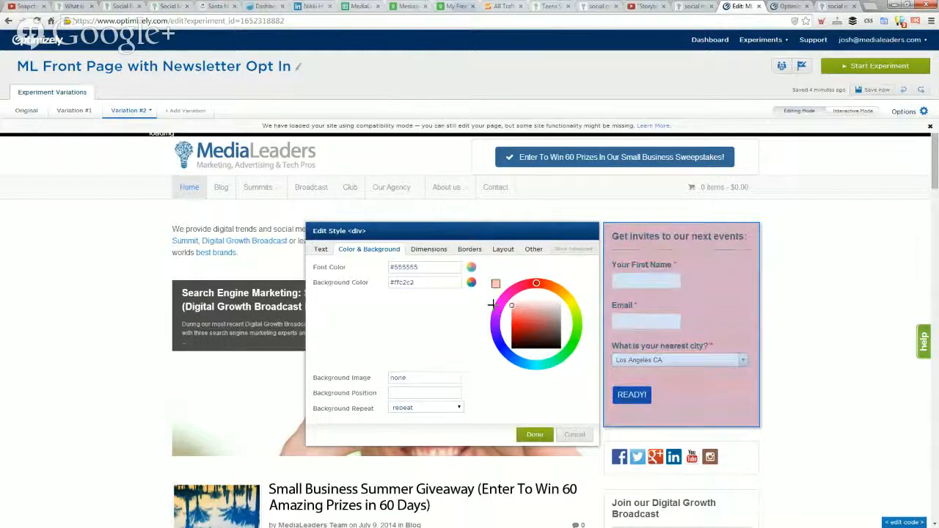
pyautogui.click(535, 435)
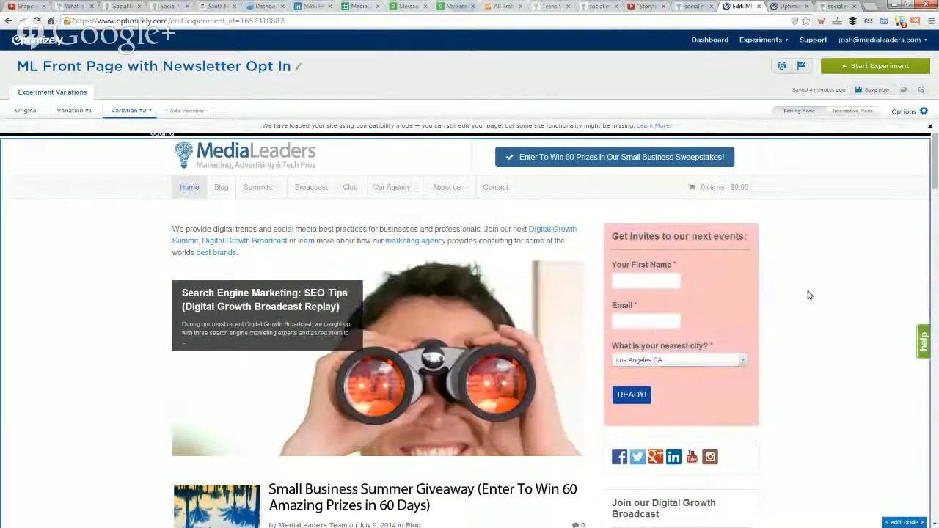
# - Change the invite form's background in the second variation to a light peach color
pyautogui.click(759, 289)
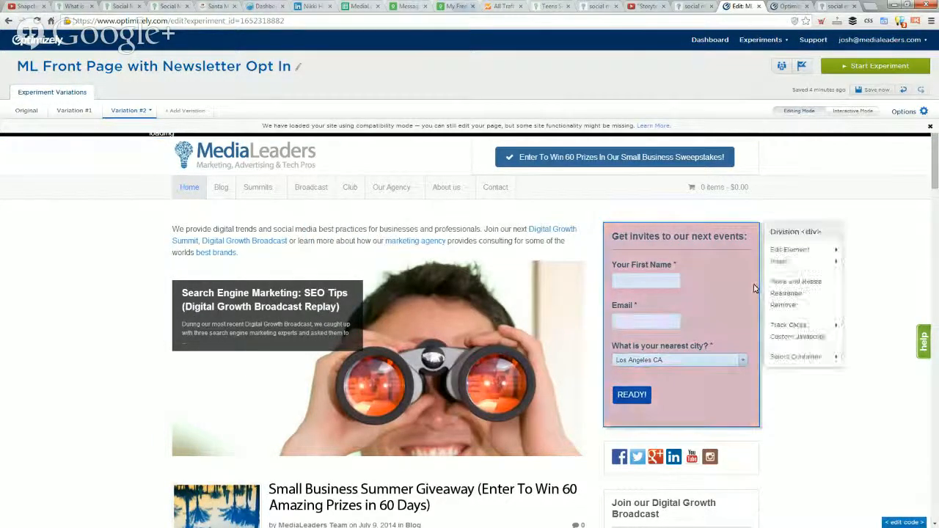
pyautogui.moveTo(786, 251)
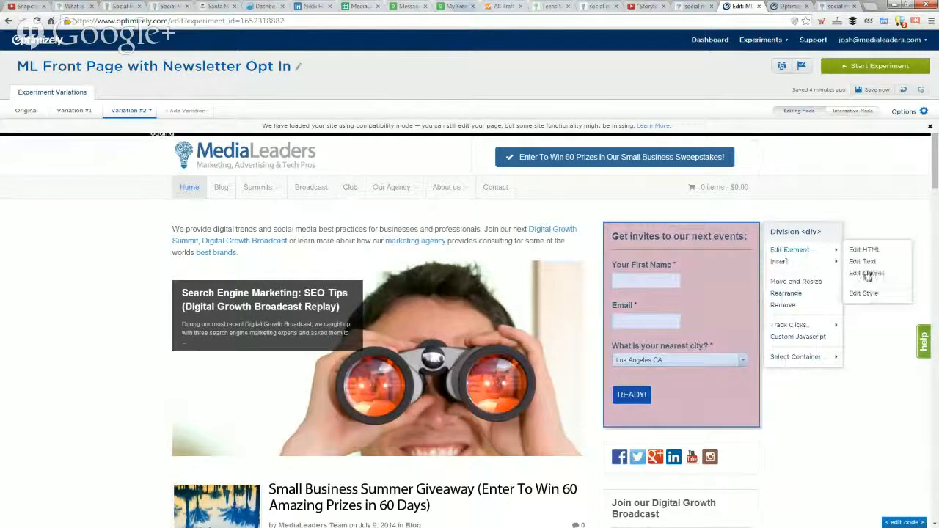
pyautogui.click(869, 295)
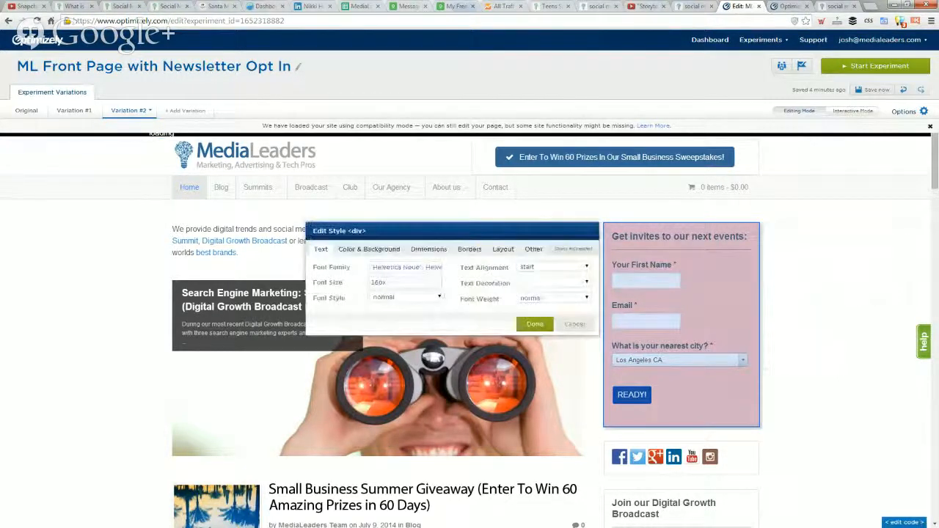
pyautogui.click(381, 249)
pyautogui.click(470, 282)
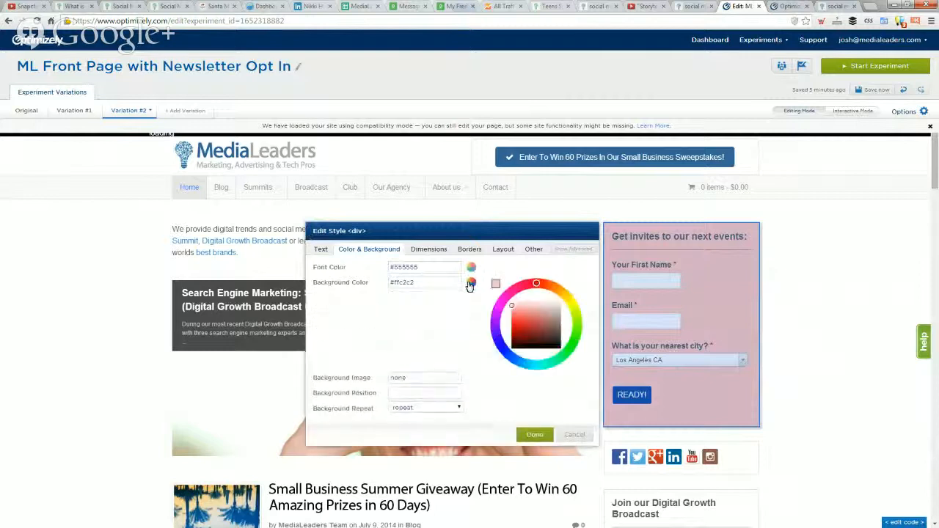
pyautogui.click(511, 304)
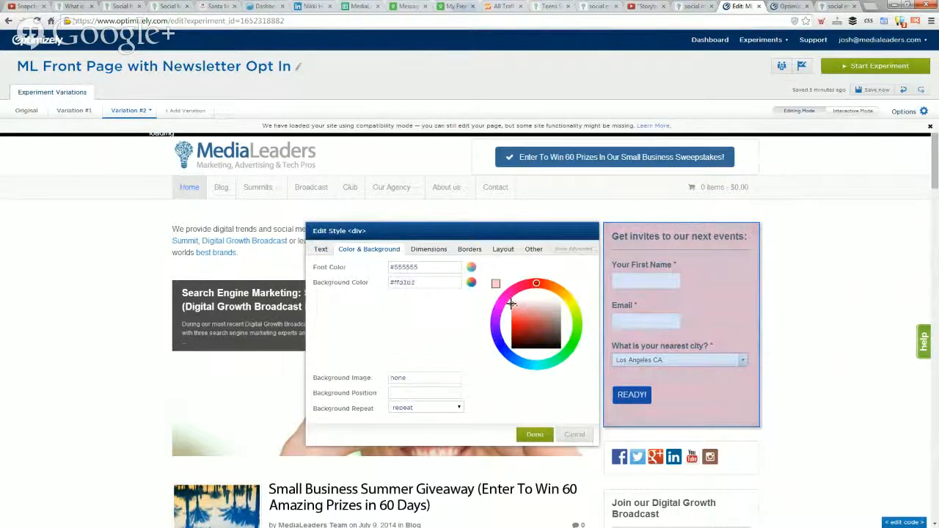
pyautogui.moveTo(537, 284)
pyautogui.mouseDown()
pyautogui.moveTo(545, 277)
pyautogui.moveTo(517, 283)
pyautogui.moveTo(541, 277)
pyautogui.moveTo(549, 286)
pyautogui.mouseUp()
pyautogui.click(535, 434)
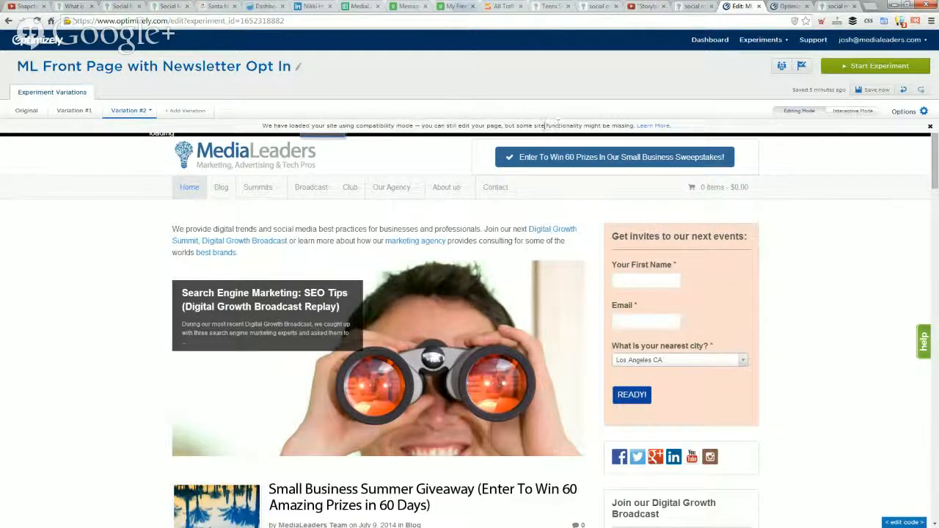
# - Add a third variation and change the invite form's READY! button text to "Keep me updated!"
pyautogui.scroll(-2, 842, 351)
pyautogui.scroll(2, 843, 350)
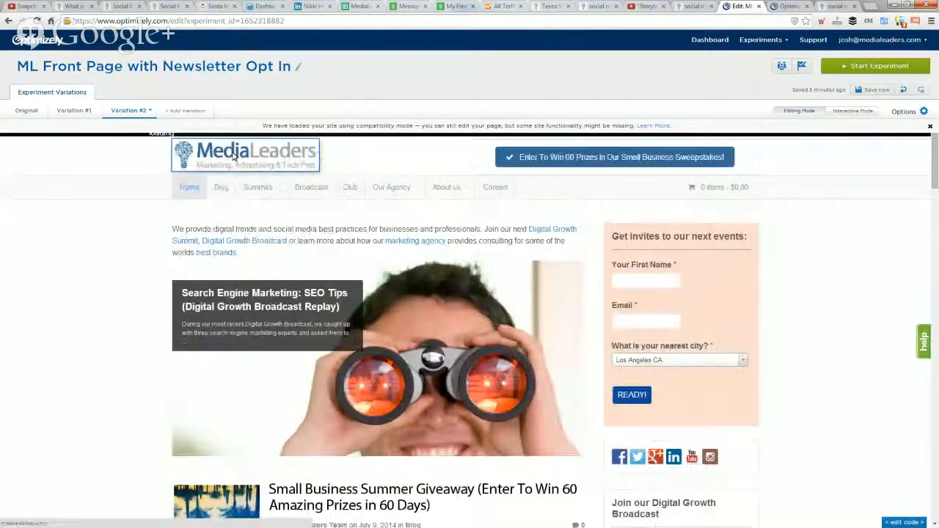
pyautogui.click(176, 111)
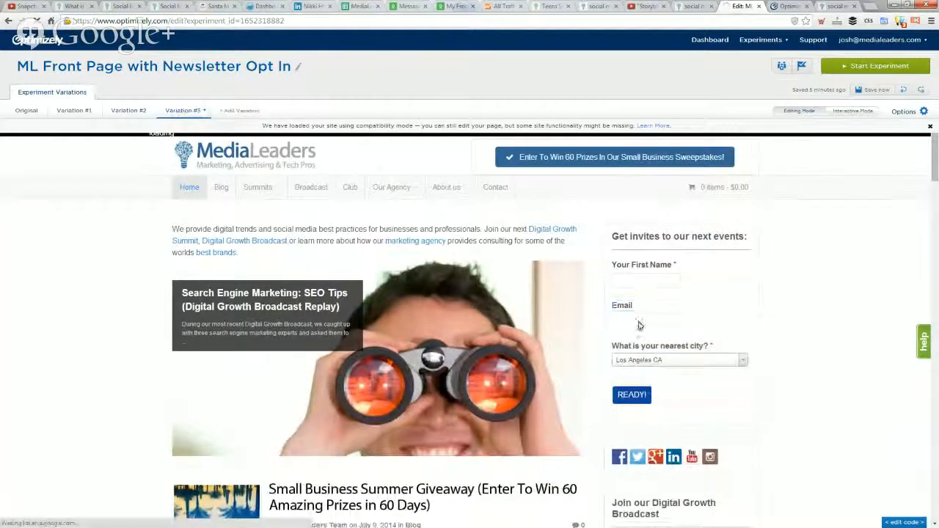
pyautogui.click(640, 403)
pyautogui.moveTo(693, 408)
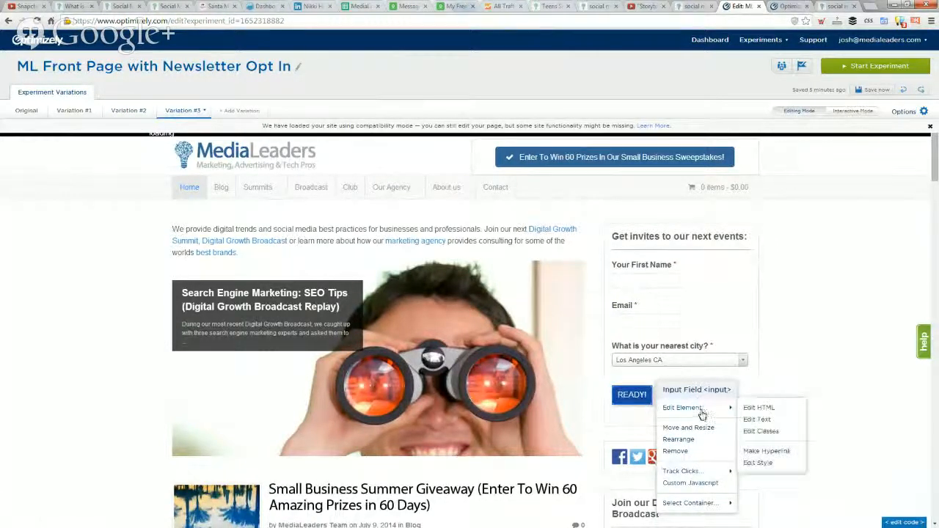
pyautogui.click(758, 417)
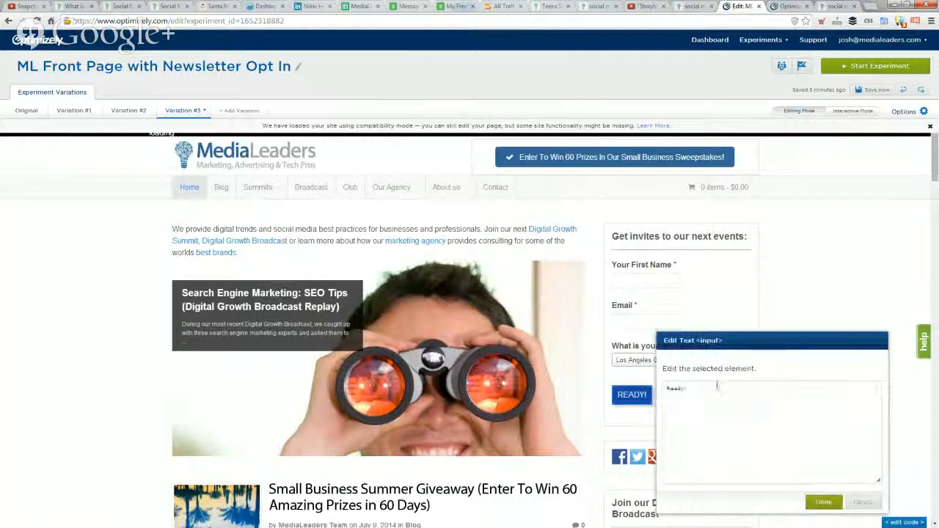
pyautogui.tripleClick(666, 388)
pyautogui.write('Xe')
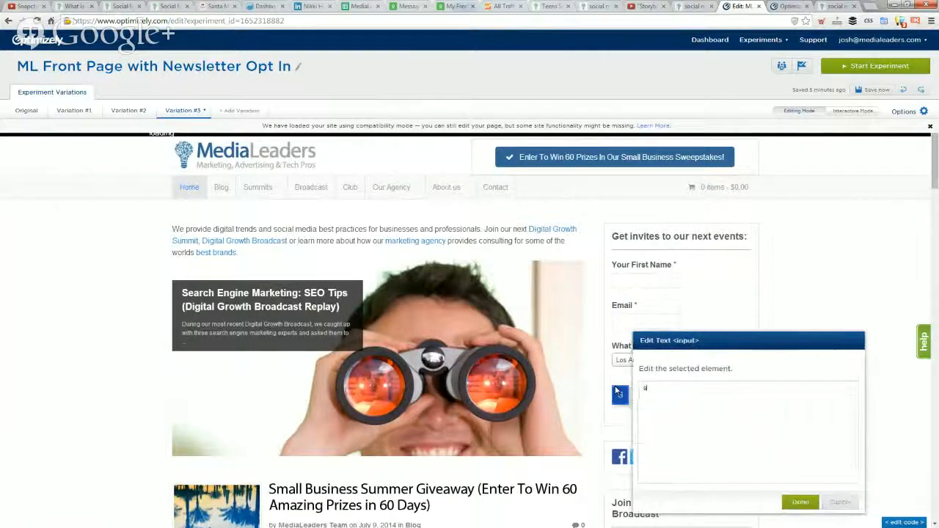
pyautogui.write('ep me updated!')
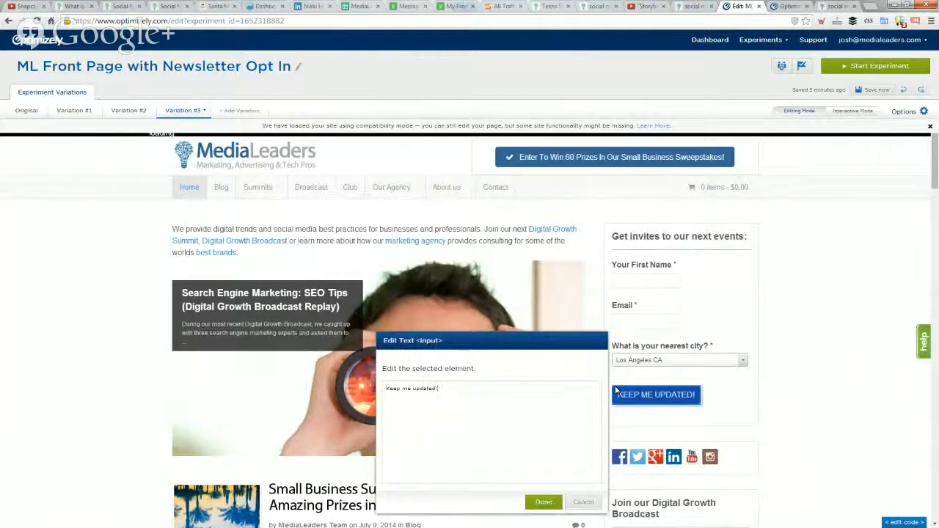
pyautogui.click(544, 502)
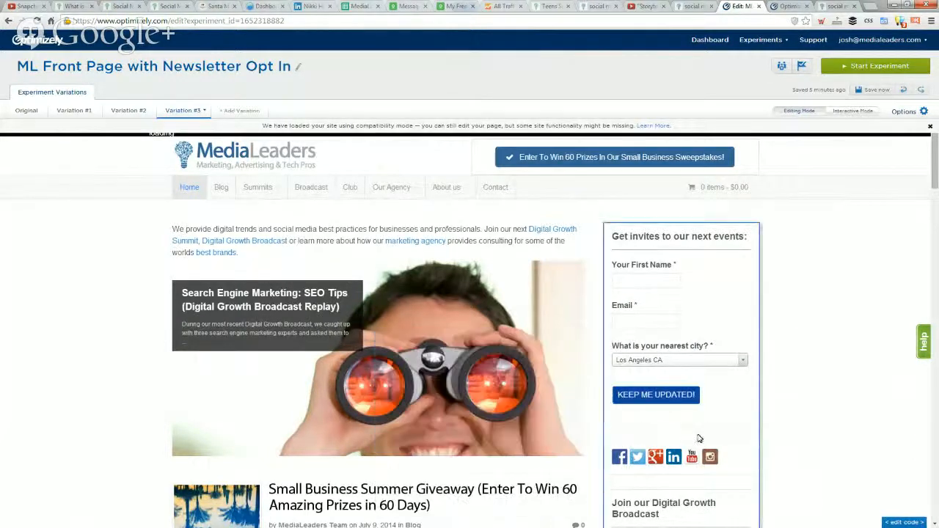
# - Add a fourth variation and change the invite form's READY! button text to "I want in!"
pyautogui.click(240, 111)
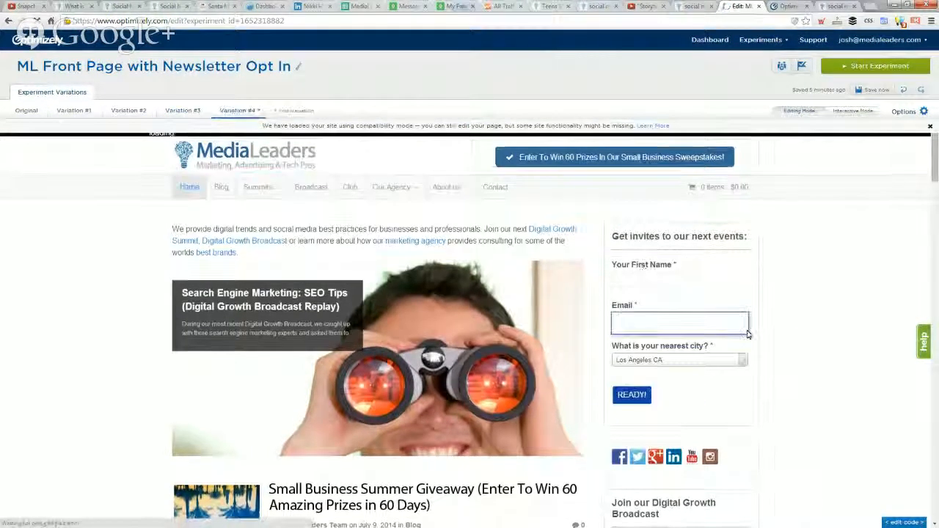
pyautogui.click(649, 400)
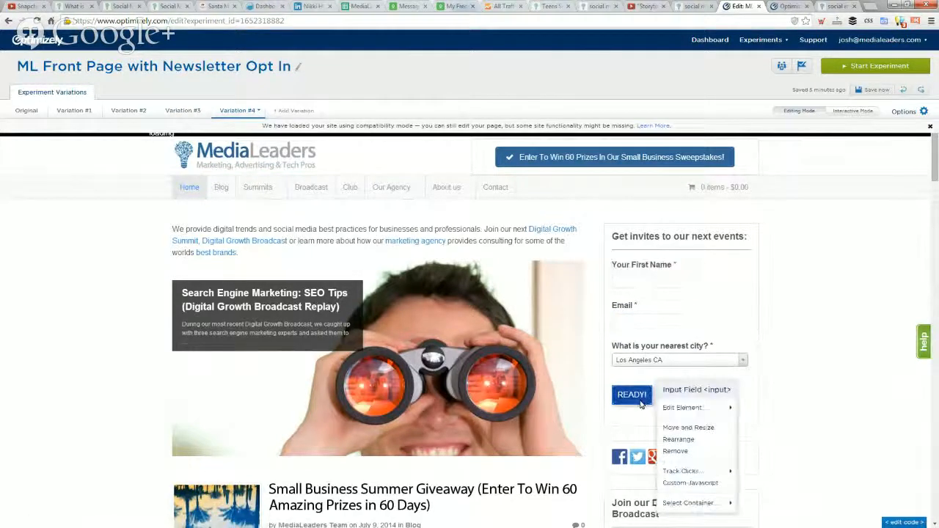
pyautogui.click(765, 418)
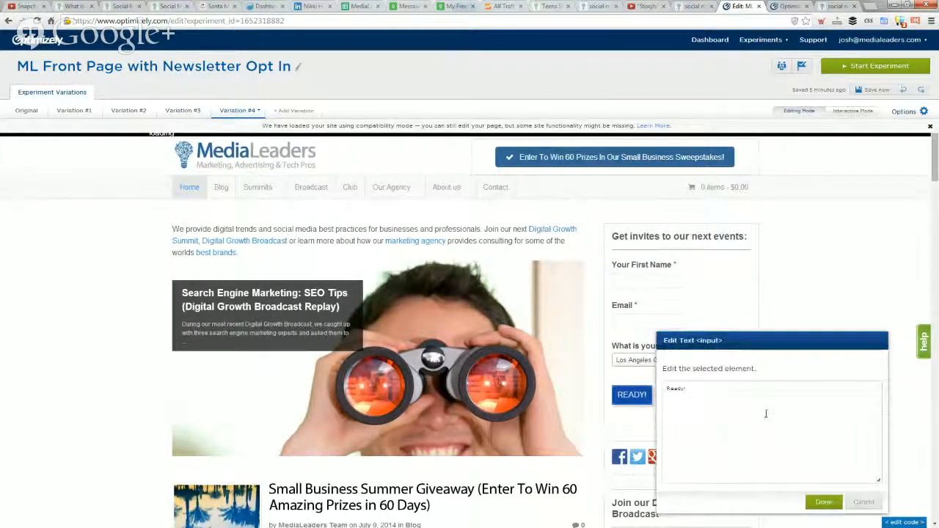
pyautogui.moveTo(725, 395); pyautogui.dragTo(639, 383)
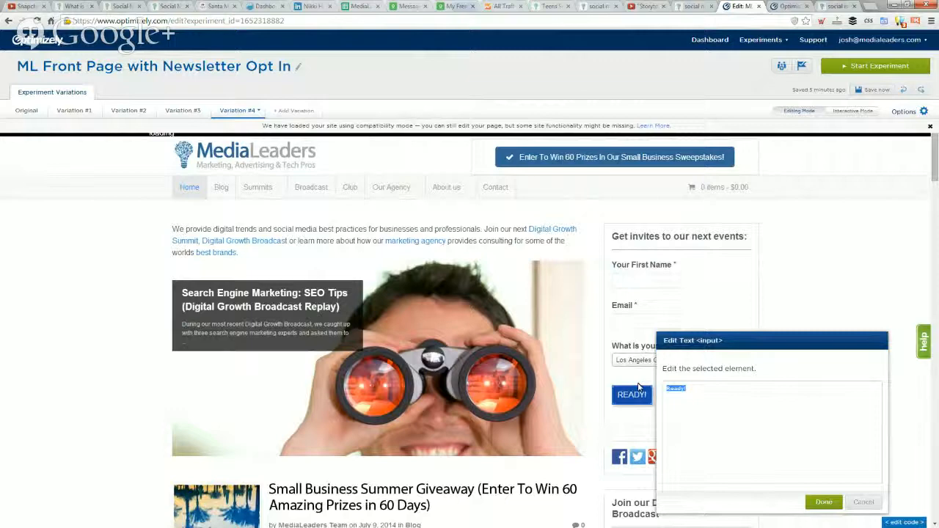
pyautogui.write('I want in!')
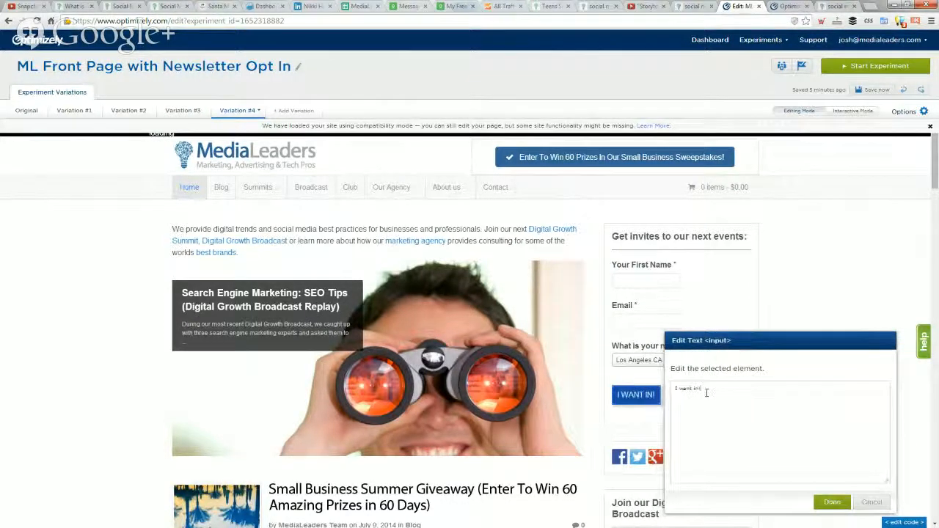
pyautogui.click(831, 503)
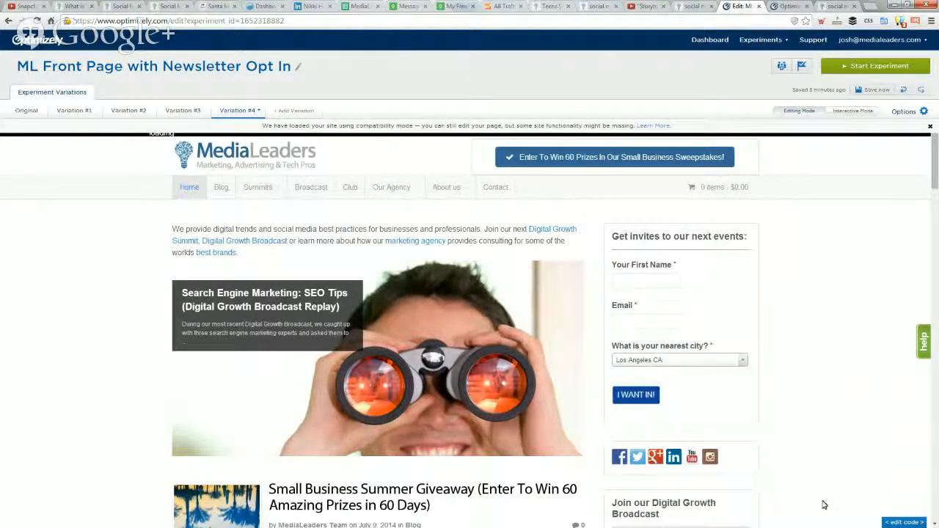
pyautogui.click(652, 404)
pyautogui.moveTo(701, 408)
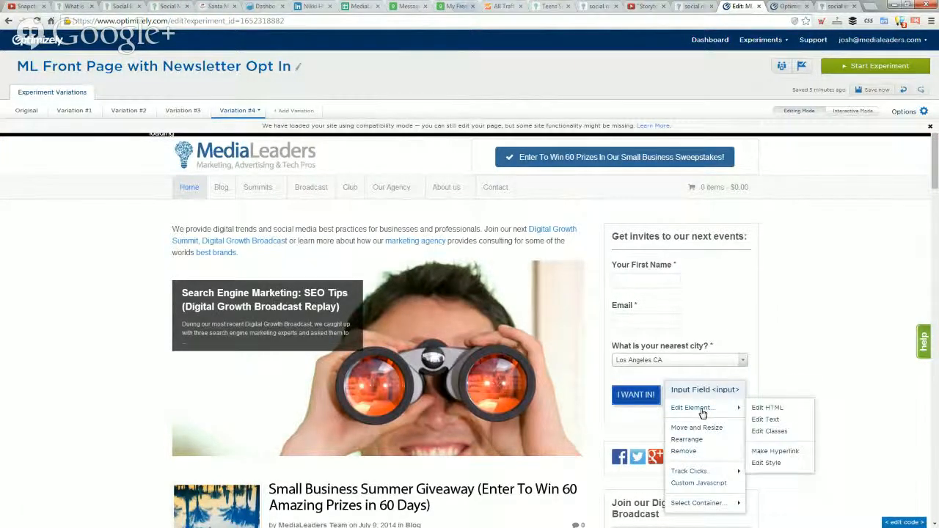
pyautogui.click(770, 432)
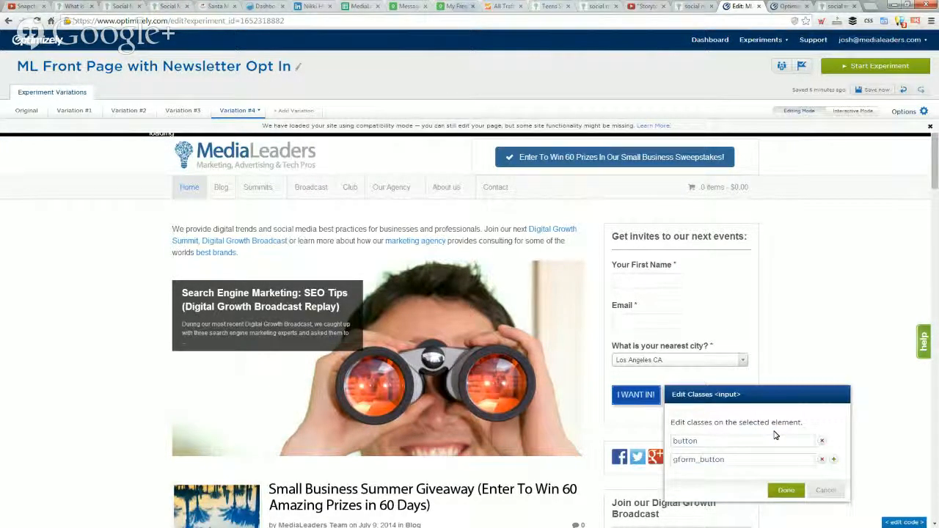
pyautogui.click(818, 491)
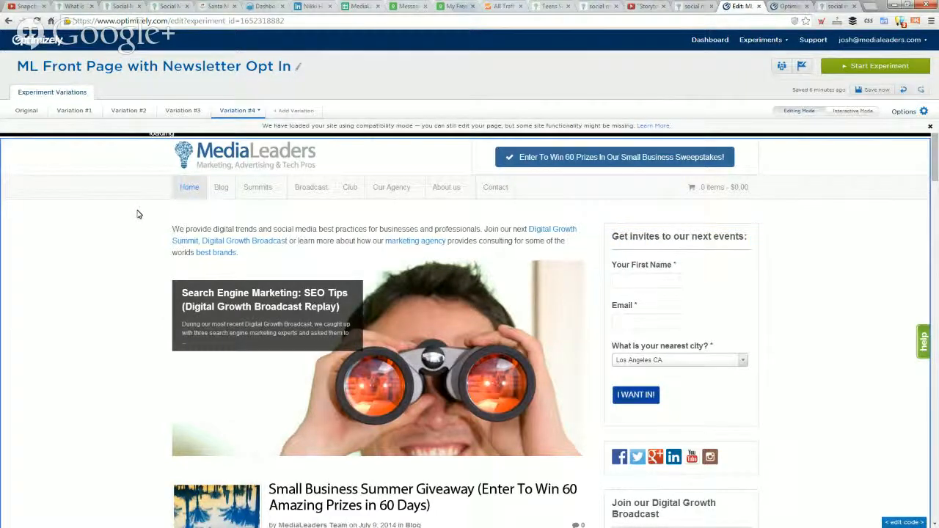
# - Create a new experiment goal named "Clicks on Subscribe Button" that tracks clicks
pyautogui.click(802, 67)
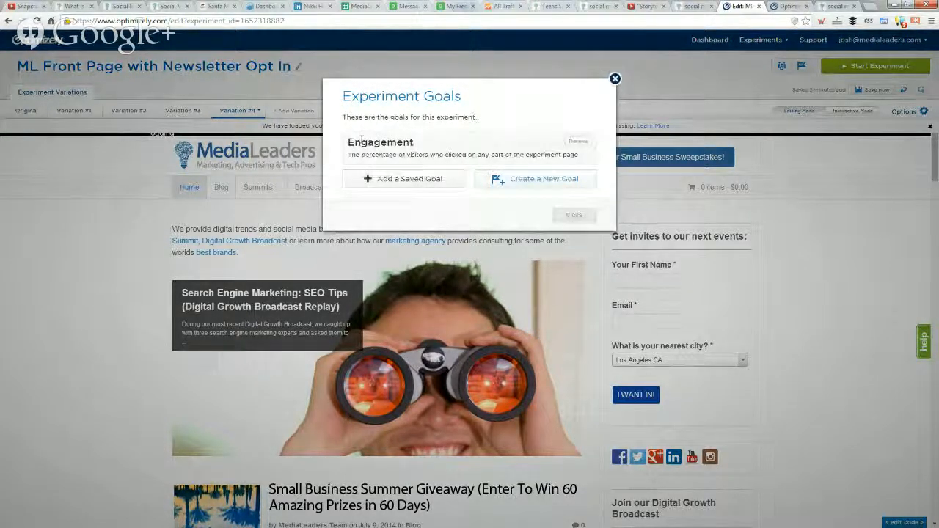
pyautogui.click(577, 142)
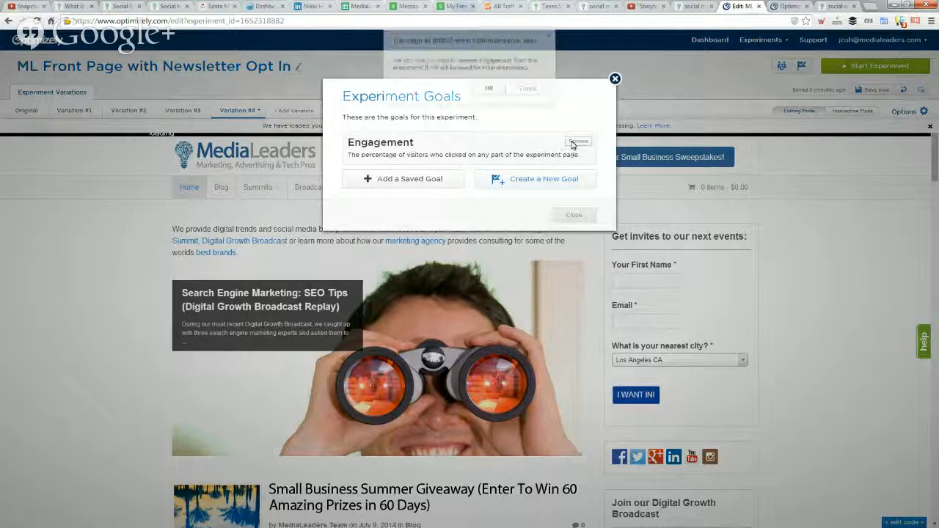
pyautogui.click(526, 90)
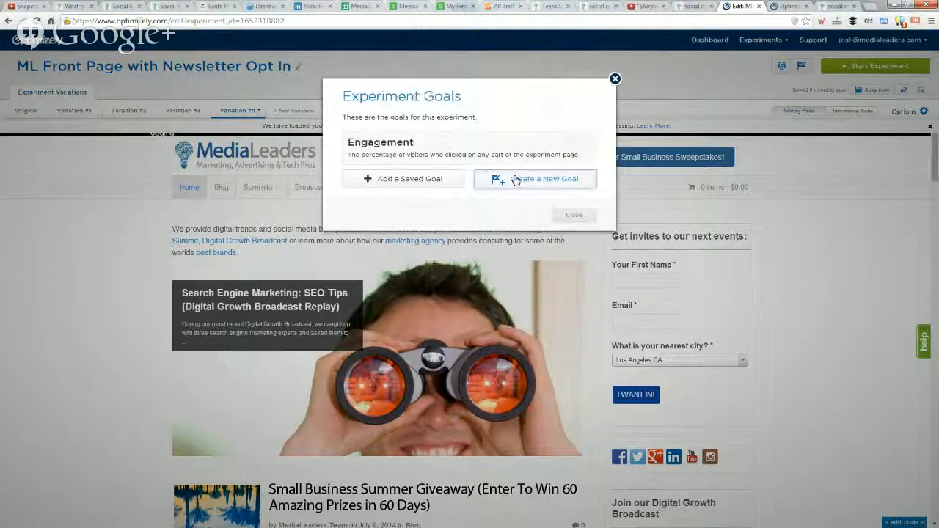
pyautogui.click(527, 177)
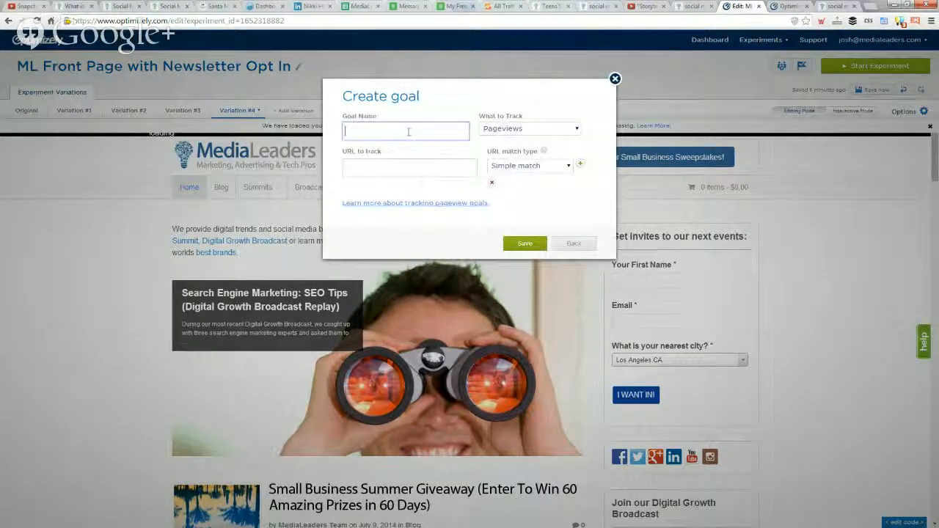
pyautogui.write('Email')
pyautogui.click(525, 130)
pyautogui.click(520, 140)
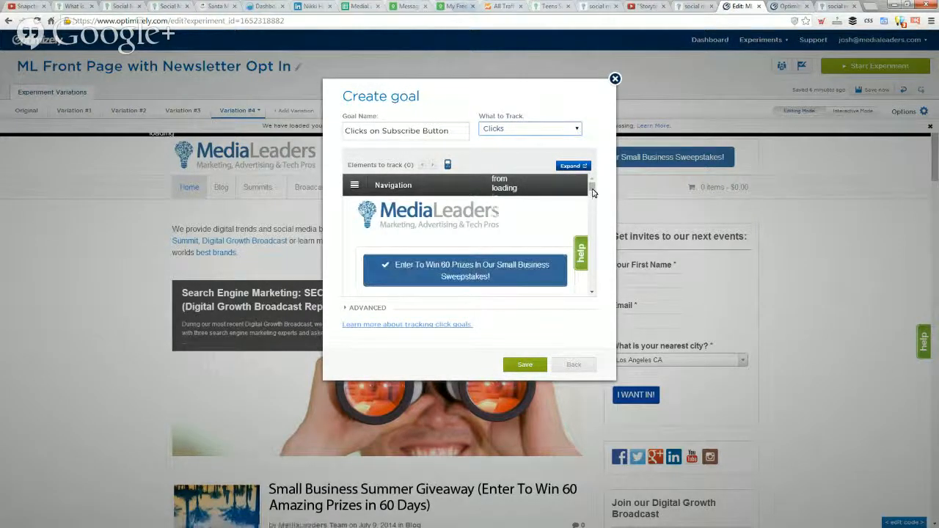
# - Track the READY! button in the goal with the custom event name "Subscribed to newsletter", save it and recheck the goals
pyautogui.scroll(-5, 593, 192)
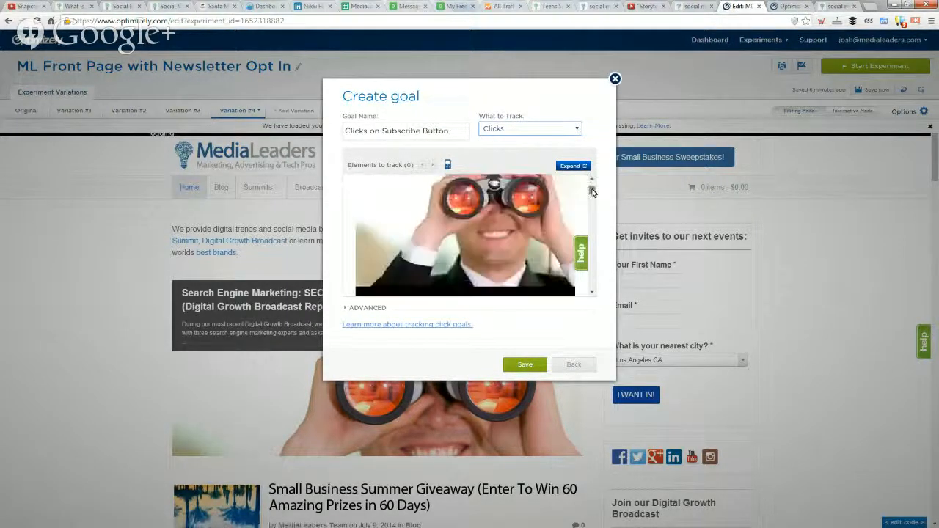
pyautogui.click(369, 307)
pyautogui.click(426, 332)
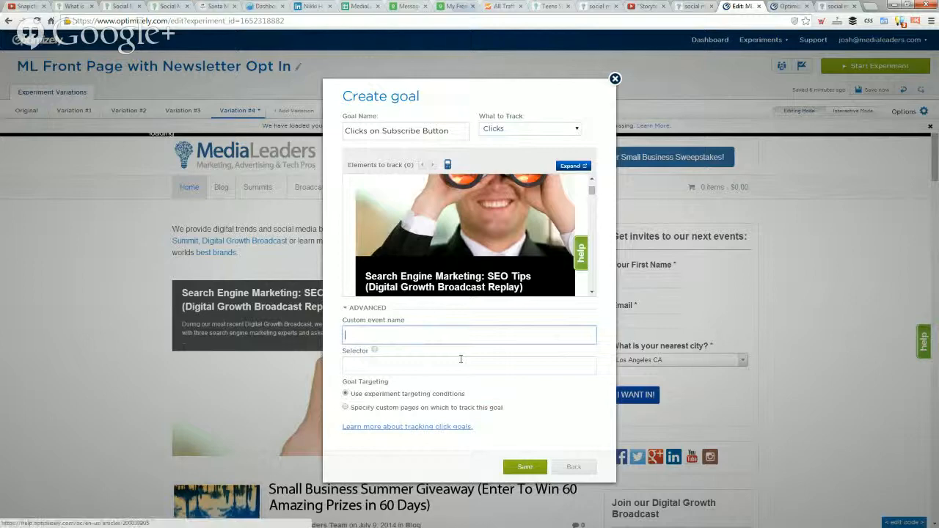
pyautogui.moveTo(592, 190); pyautogui.dragTo(591, 250)
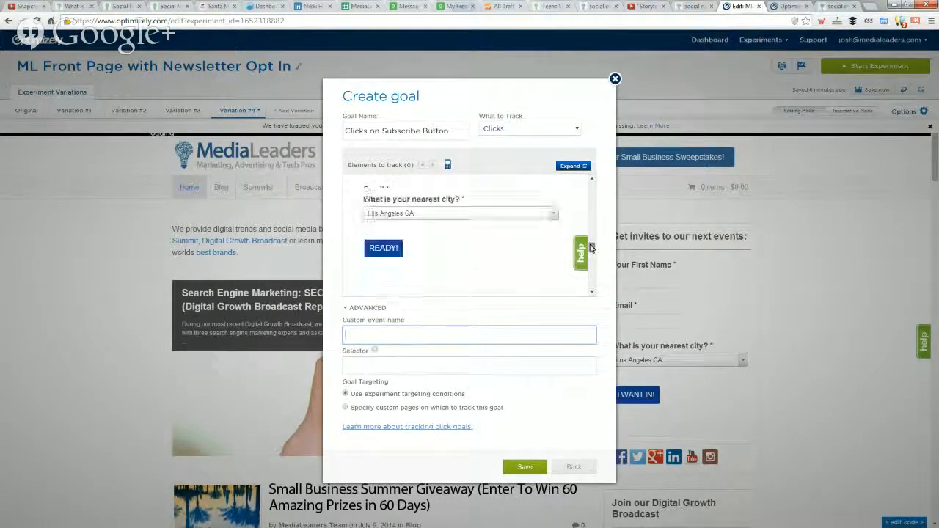
pyautogui.click(379, 255)
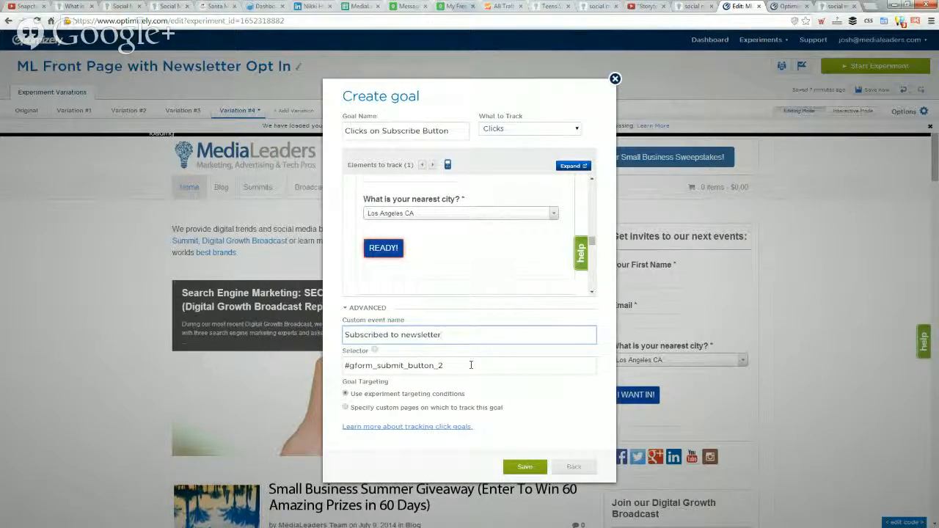
pyautogui.click(525, 468)
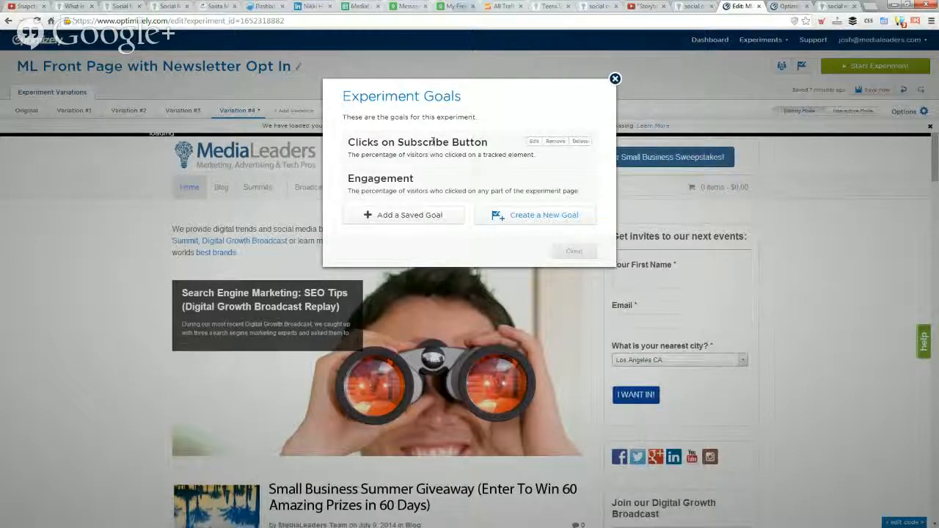
pyautogui.click(572, 254)
pyautogui.click(802, 66)
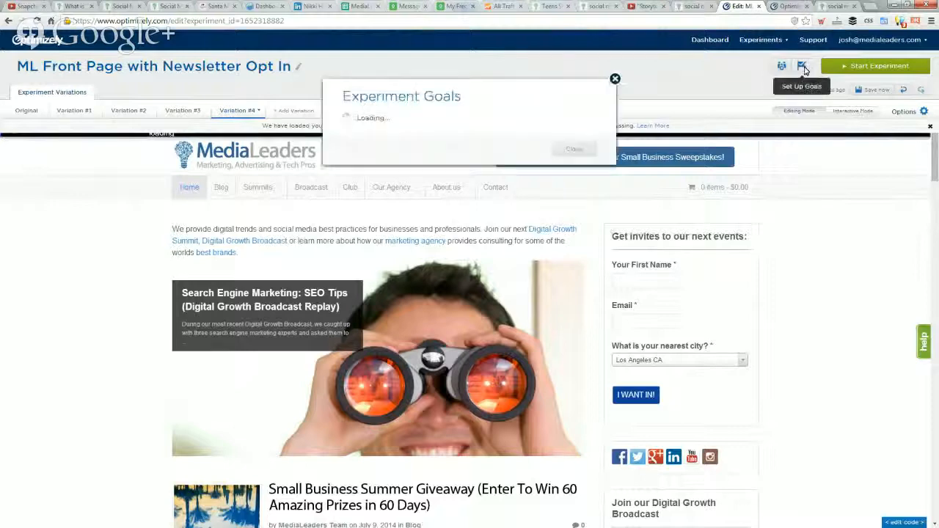
pyautogui.click(579, 253)
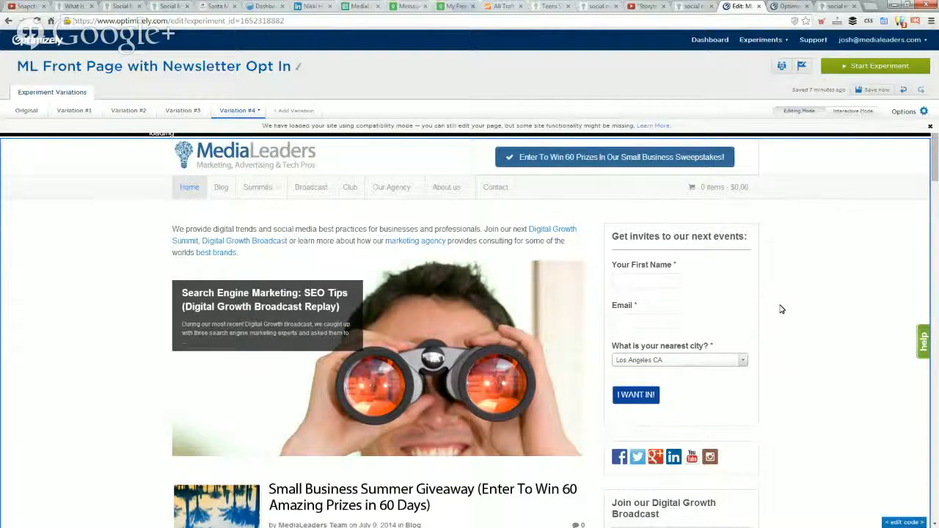
# - Start the experiment, saving the unsaved changes first
pyautogui.scroll(-2, 779, 309)
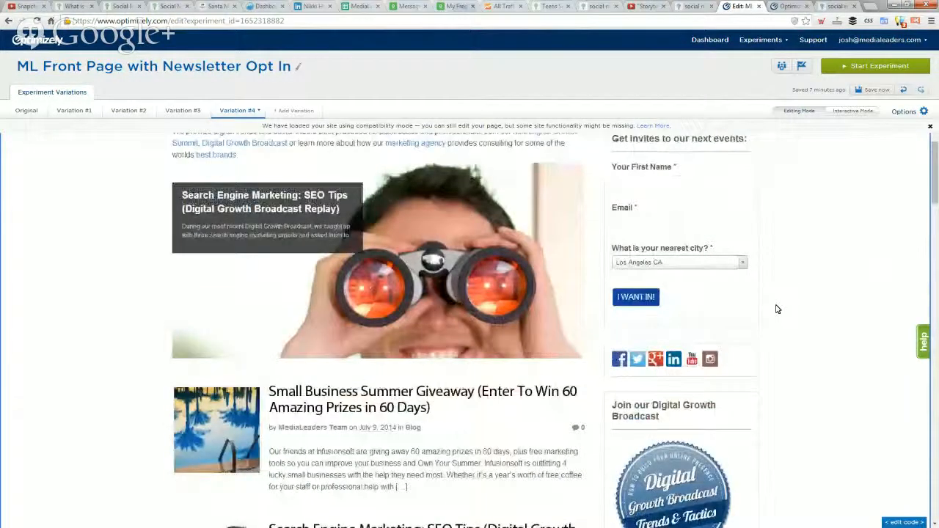
pyautogui.scroll(2, 777, 308)
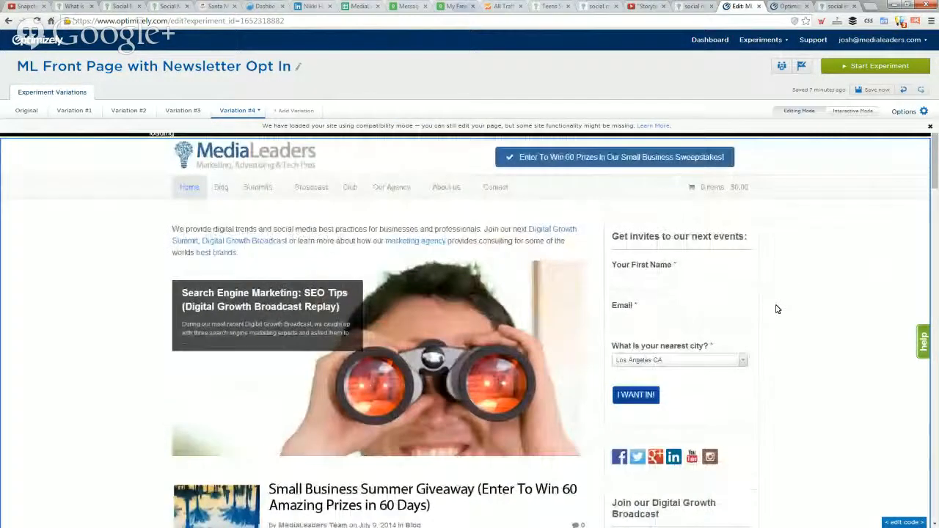
pyautogui.click(867, 67)
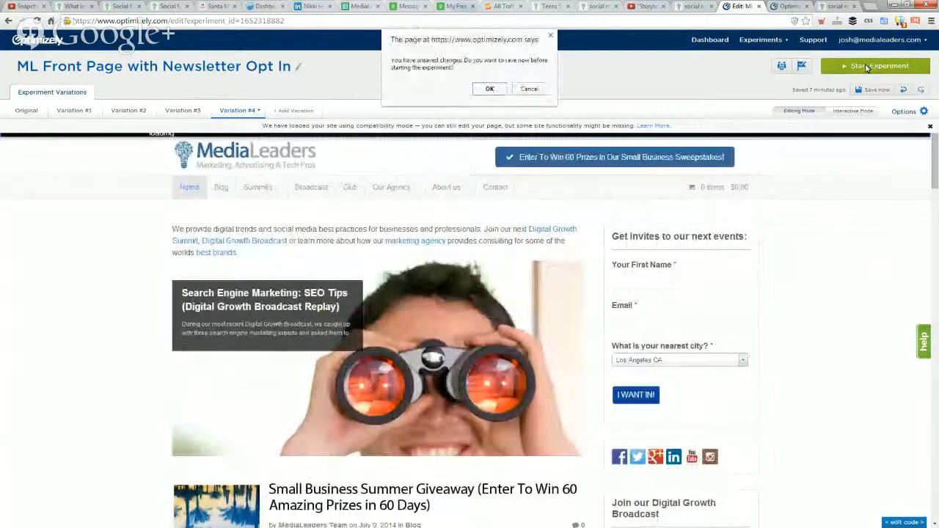
pyautogui.click(491, 89)
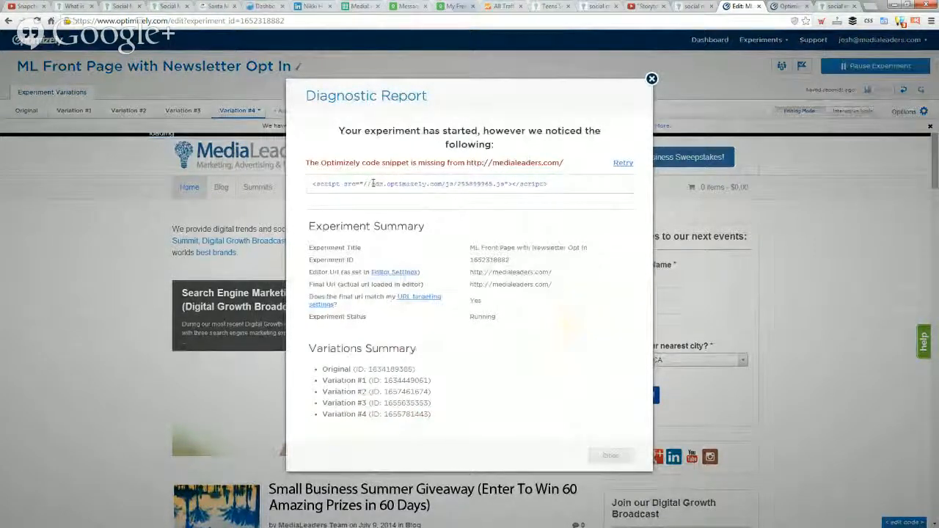
# - Select the code snippet in the diagnostic report and open the "Implementing the Optimizely Snippet" article in the support knowledge base
pyautogui.moveTo(314, 184)
pyautogui.mouseDown()
pyautogui.moveTo(522, 184)
pyautogui.moveTo(310, 184)
pyautogui.mouseUp()
pyautogui.click(555, 184)
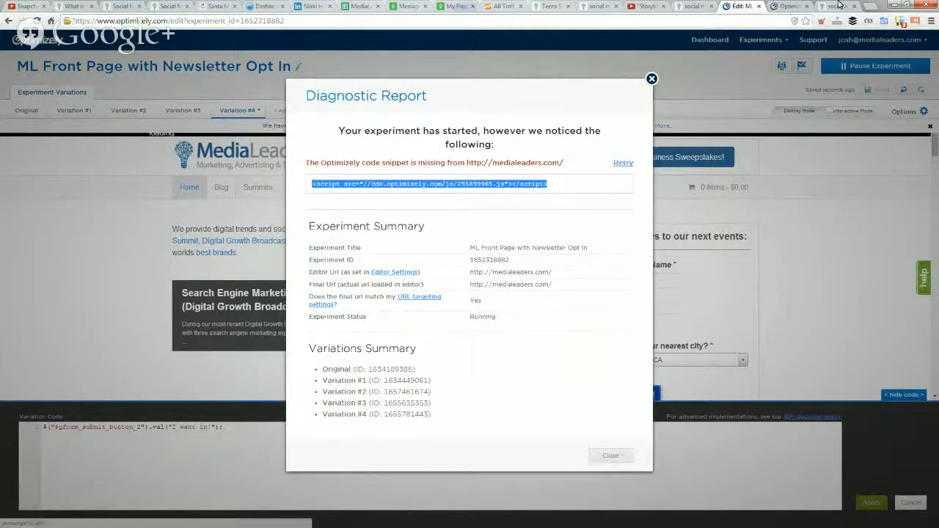
pyautogui.click(791, 6)
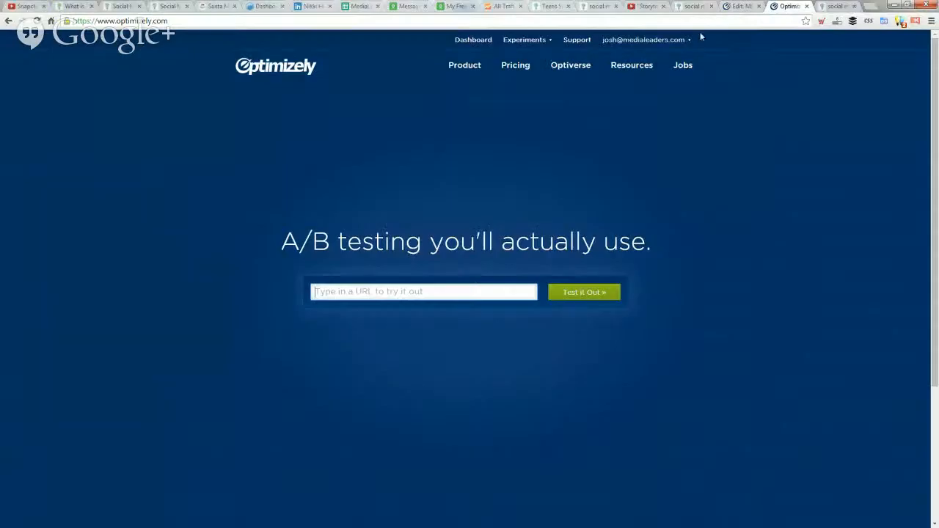
pyautogui.click(643, 40)
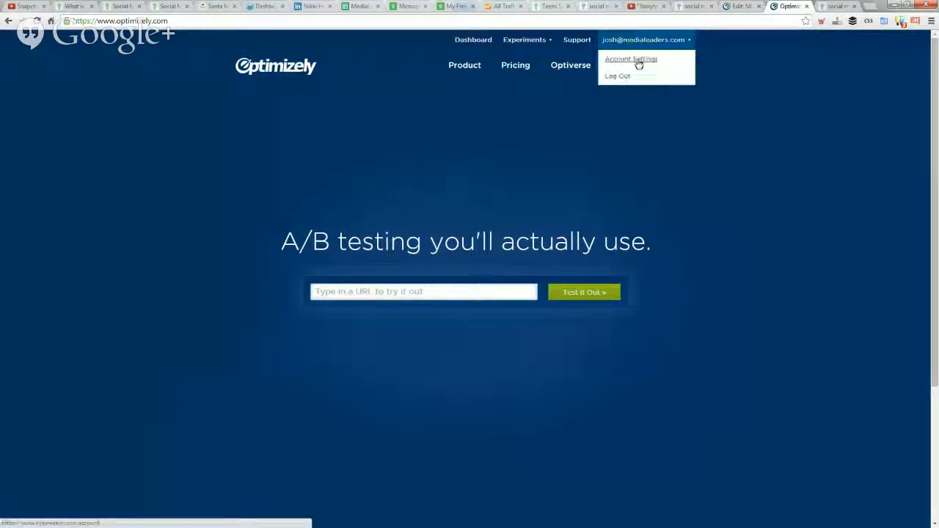
pyautogui.click(514, 42)
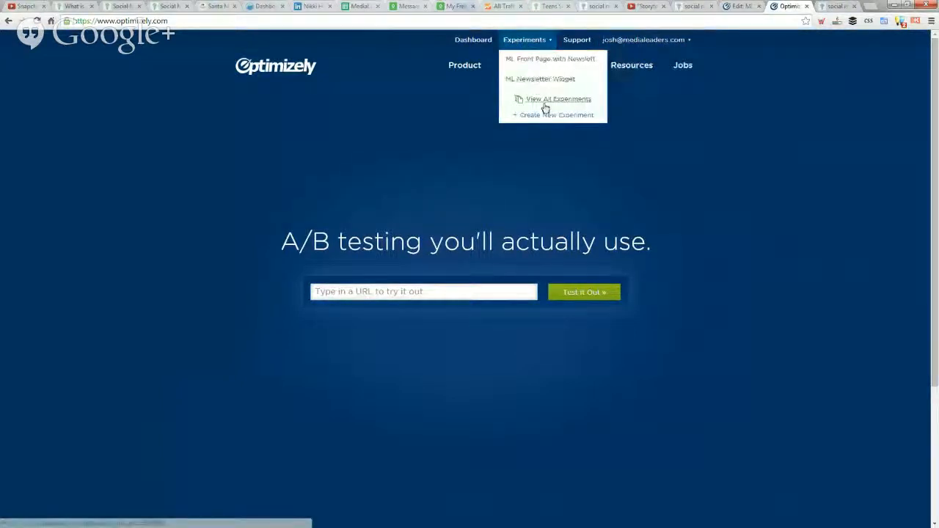
pyautogui.click(578, 41)
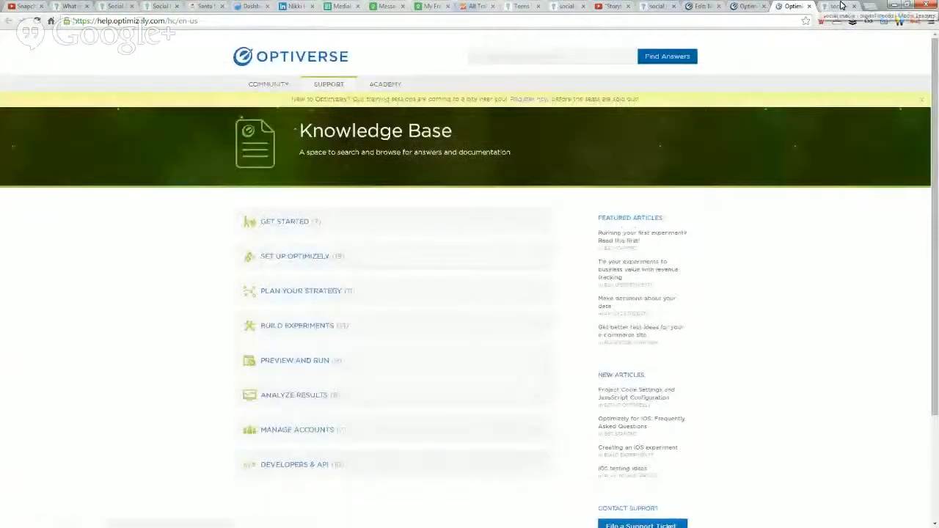
pyautogui.click(310, 258)
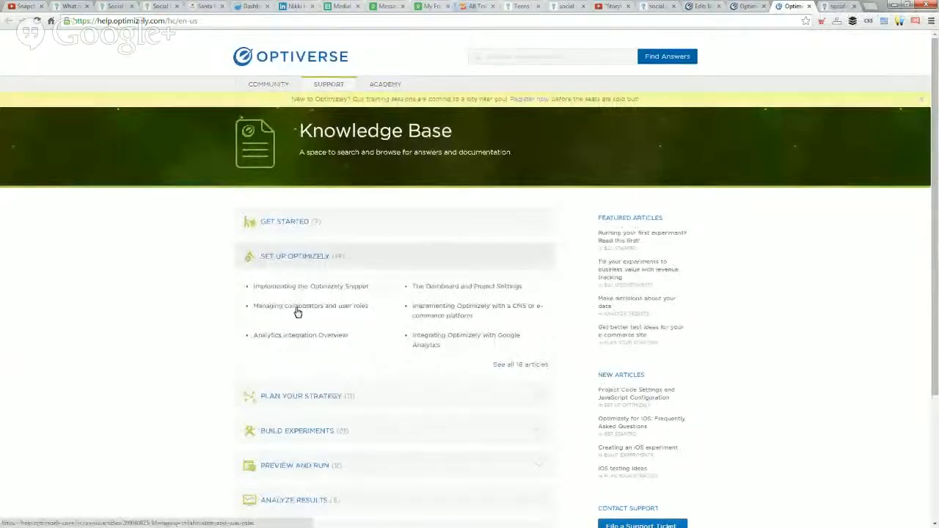
pyautogui.click(312, 287)
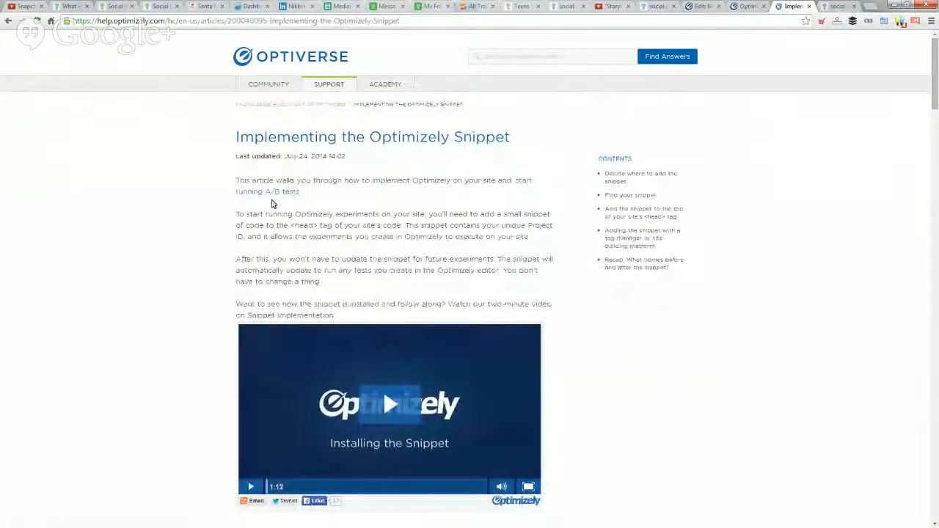
# - Look through the article's snippet installation instructions and search the page for "header"
pyautogui.scroll(-3, 250, 221)
pyautogui.scroll(-7, 249, 222)
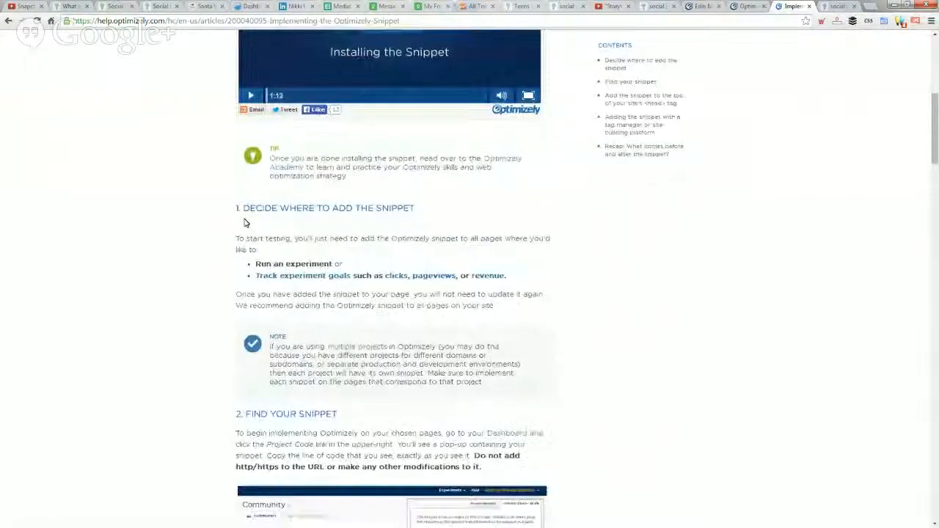
pyautogui.scroll(-2, 245, 220)
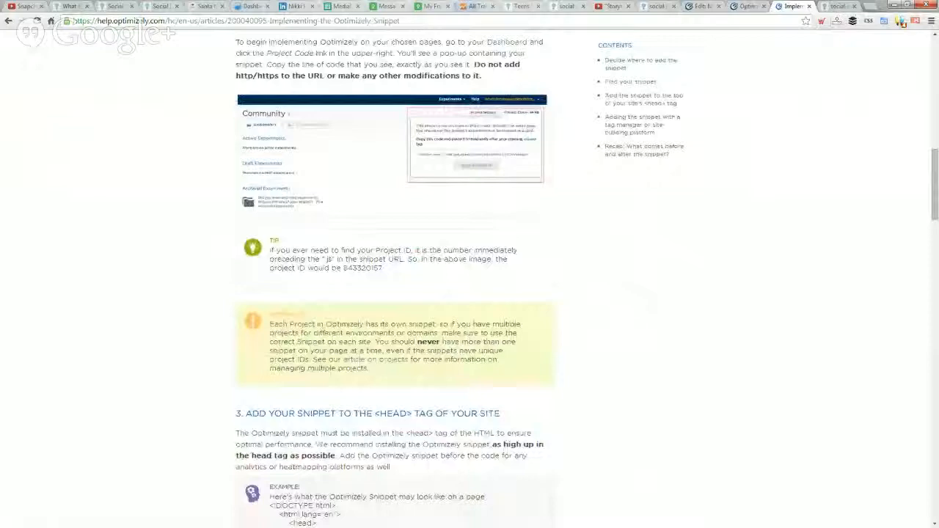
pyautogui.click(838, 6)
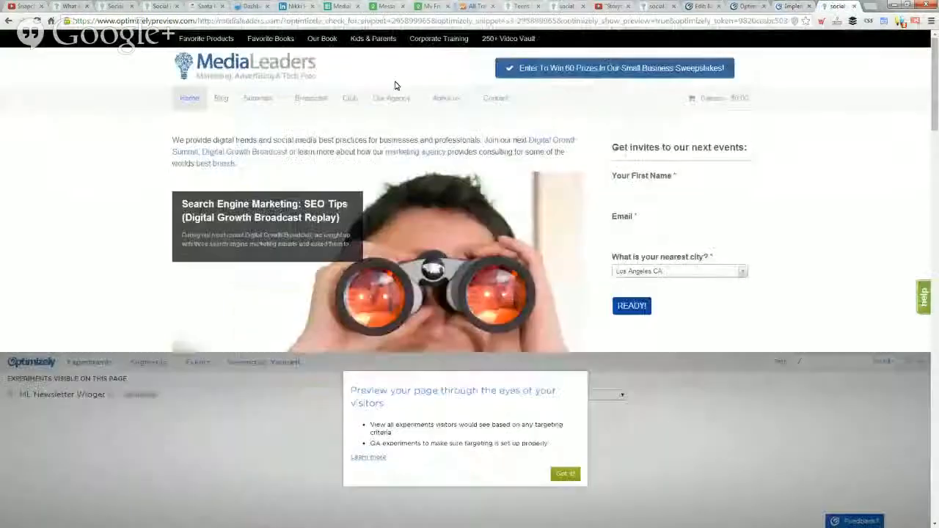
pyautogui.click(794, 5)
pyautogui.scroll(4, 360, 200)
pyautogui.hotkey('ctrl', 'f')
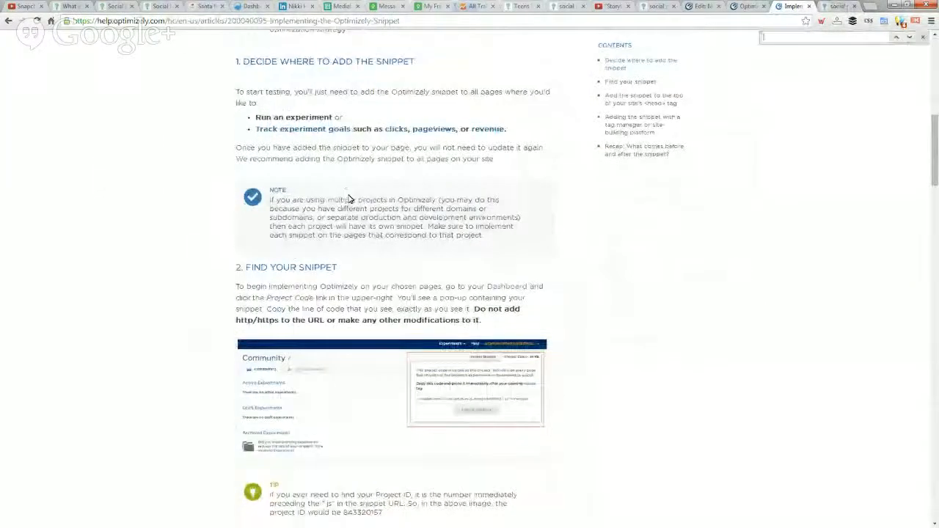
pyautogui.write('header')
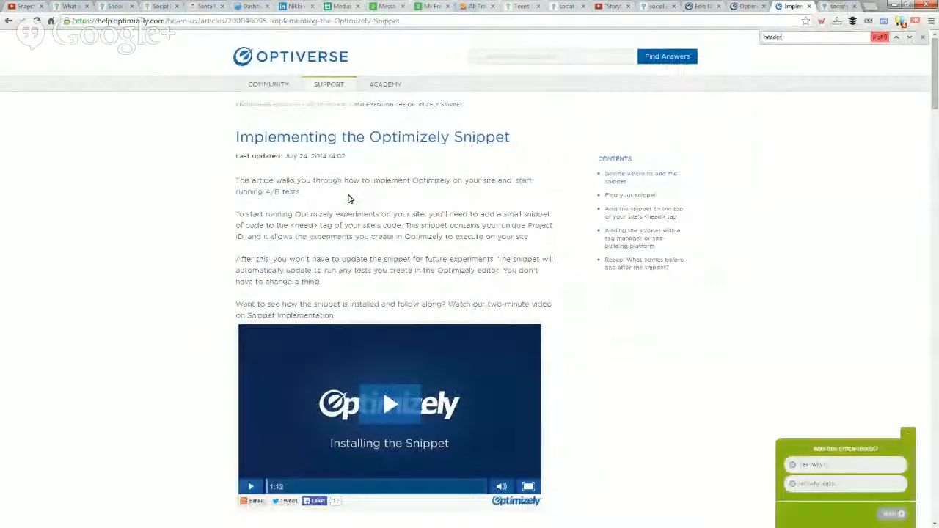
# - Read the article's introductory paragraphs on adding the snippet to the head tag and running future experiments
pyautogui.moveTo(338, 207); pyautogui.dragTo(543, 242)
pyautogui.click(543, 242)
pyautogui.moveTo(294, 225); pyautogui.dragTo(396, 214)
pyautogui.click(539, 237)
pyautogui.click(396, 213)
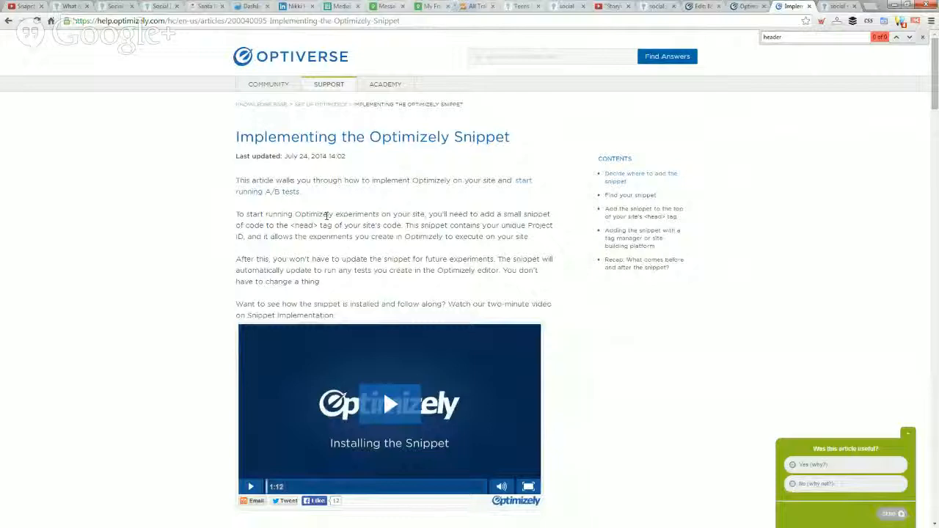
pyautogui.tripleClick(307, 258)
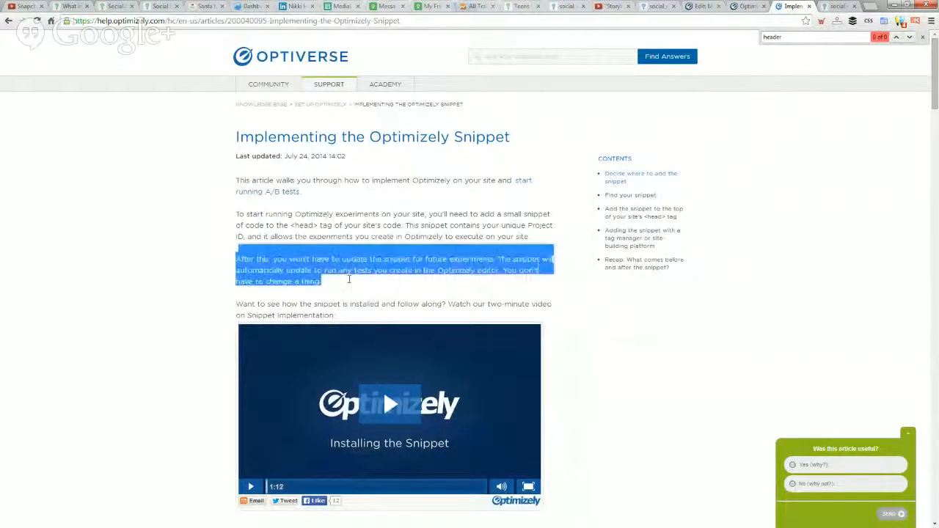
pyautogui.click(780, 49)
# - Open the Canvas theme options in the MediaLeaders WordPress admin to view the tracking code setting
pyautogui.click(830, 6)
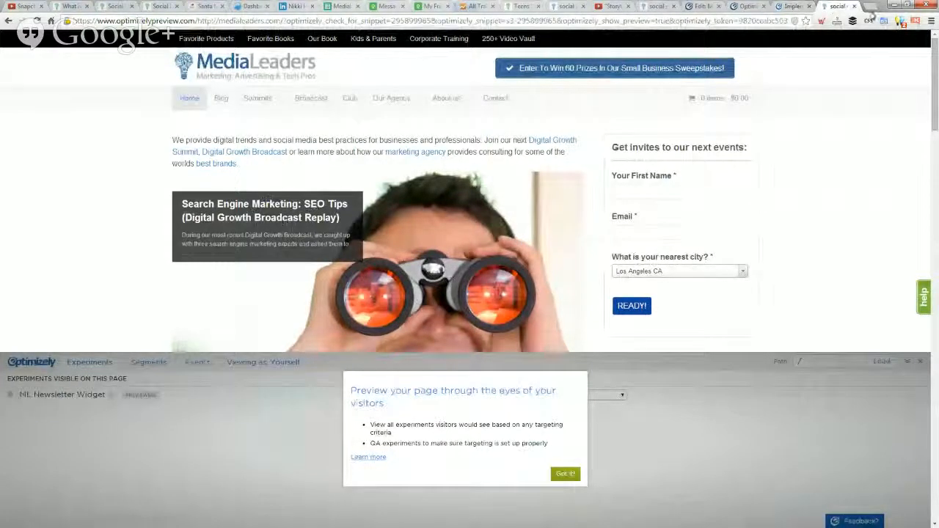
pyautogui.click(658, 7)
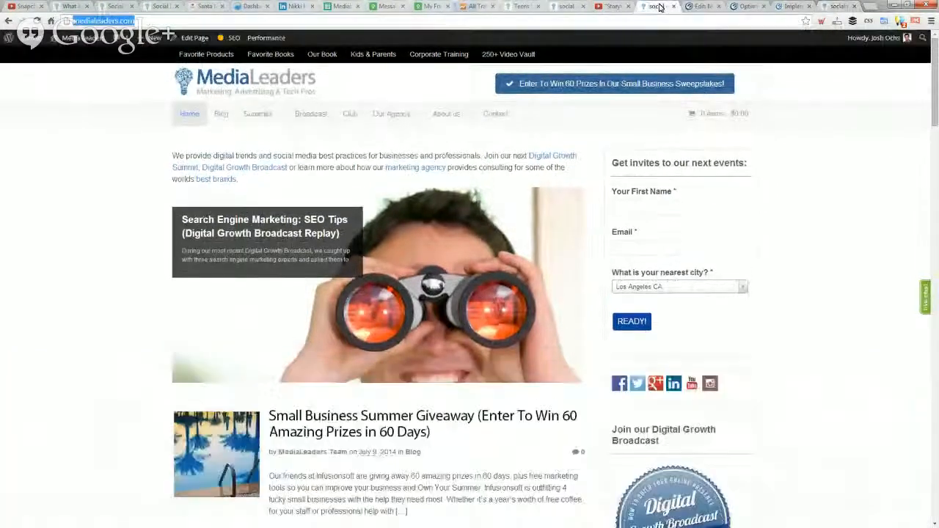
pyautogui.click(68, 37)
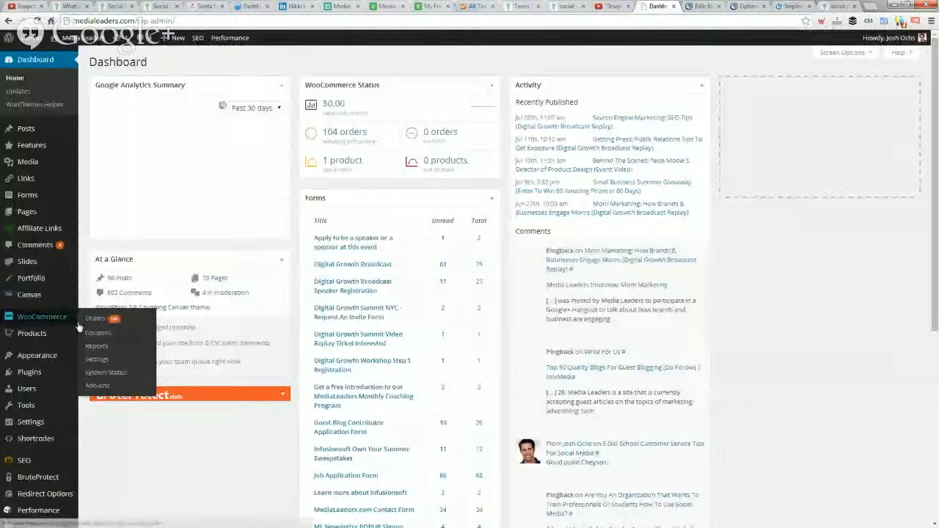
pyautogui.moveTo(32, 301)
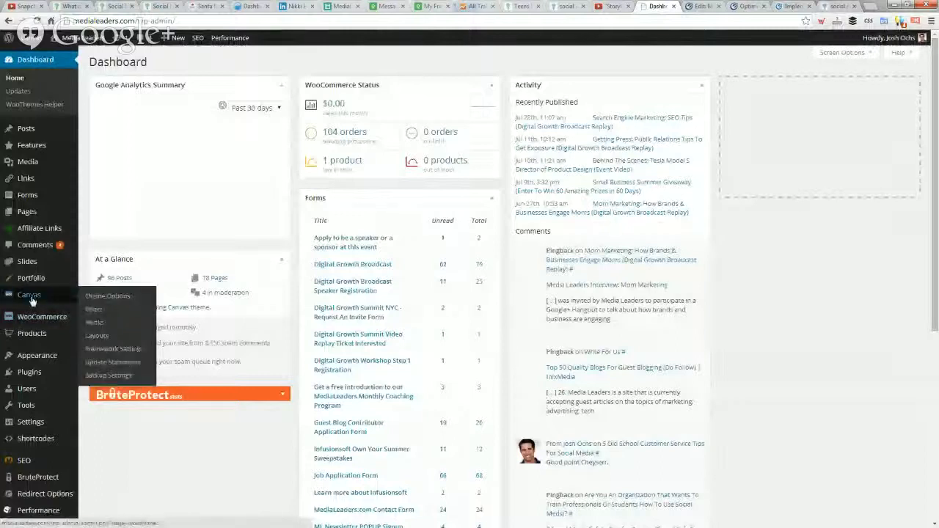
pyautogui.click(105, 297)
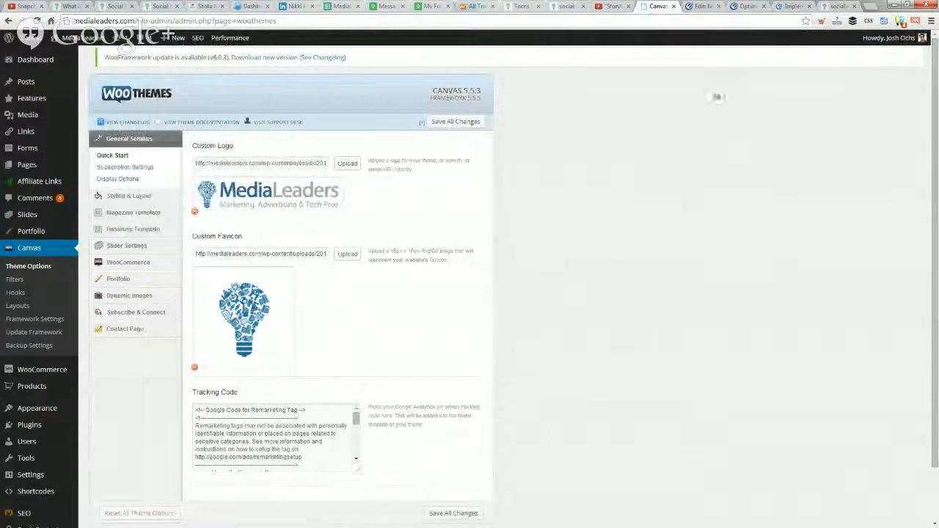
# - Return to the Optimizely experiment and load medialeaders.com in a new, smaller incognito window
pyautogui.click(746, 6)
pyautogui.click(704, 6)
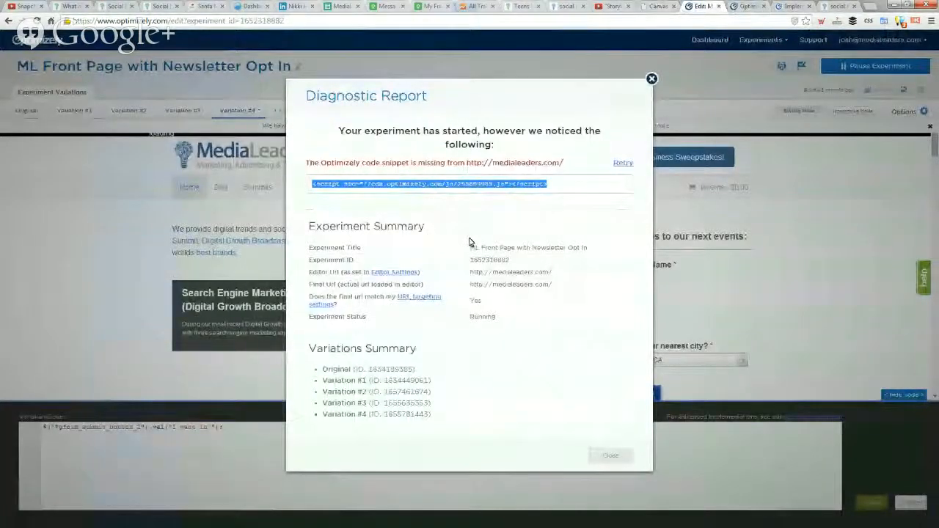
pyautogui.click(932, 21)
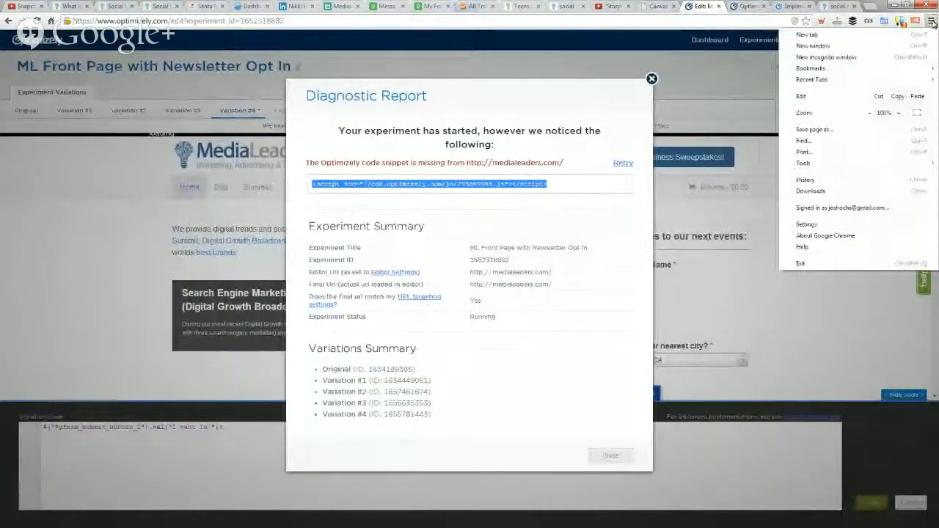
pyautogui.click(907, 57)
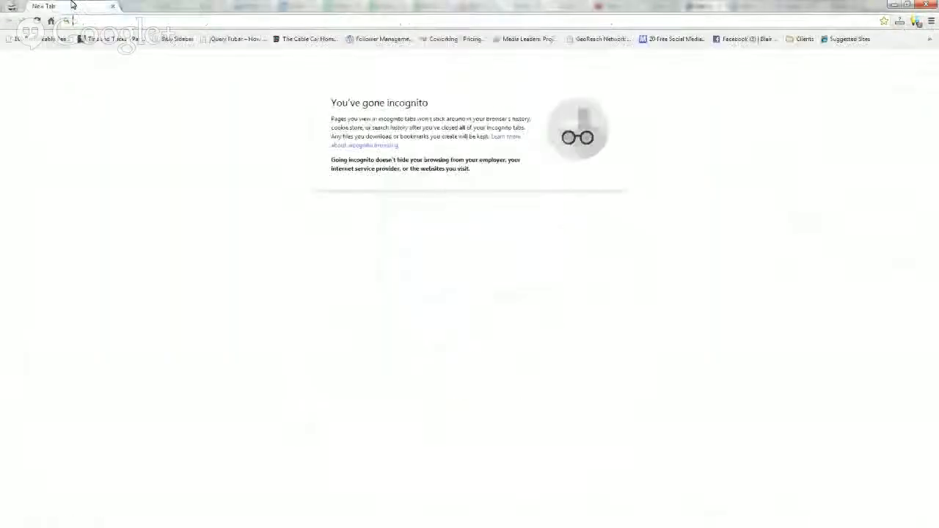
pyautogui.moveTo(71, 5); pyautogui.dragTo(245, 31)
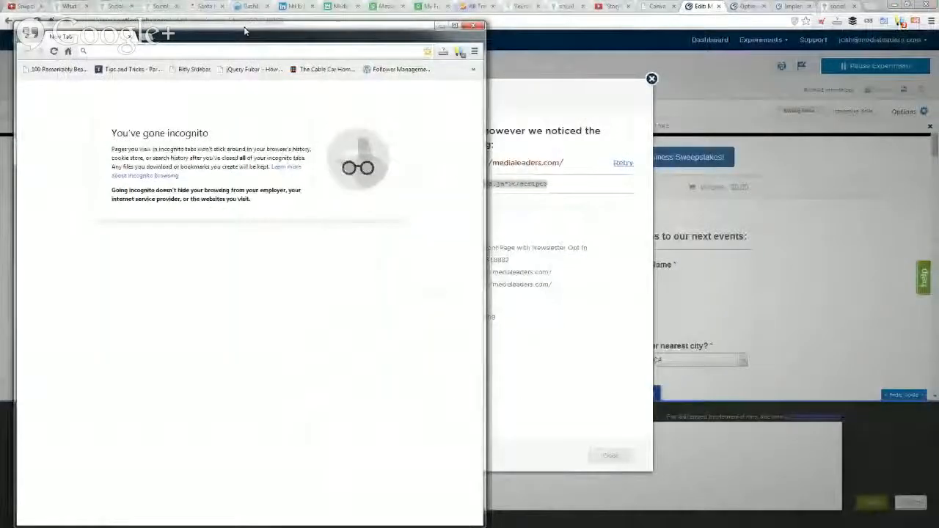
pyautogui.click(244, 49)
pyautogui.write('medialeaders.com')
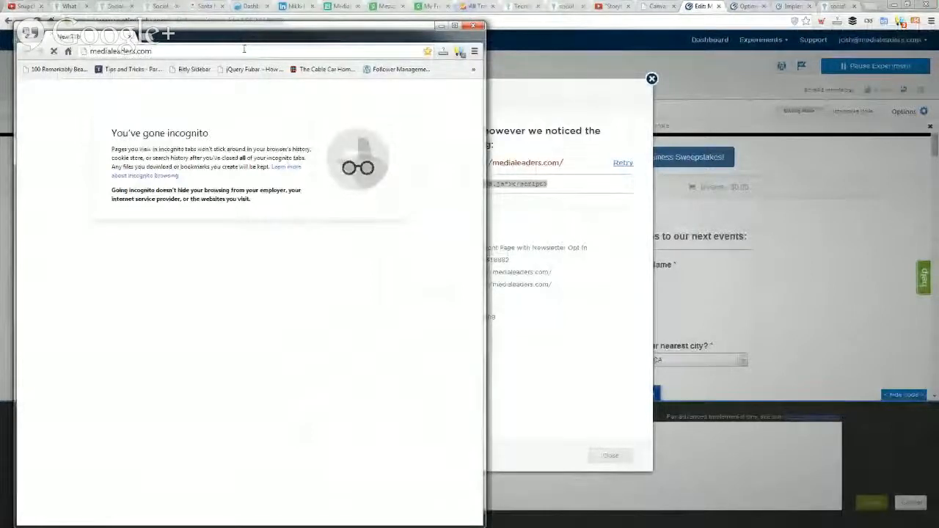
pyautogui.press('Return')
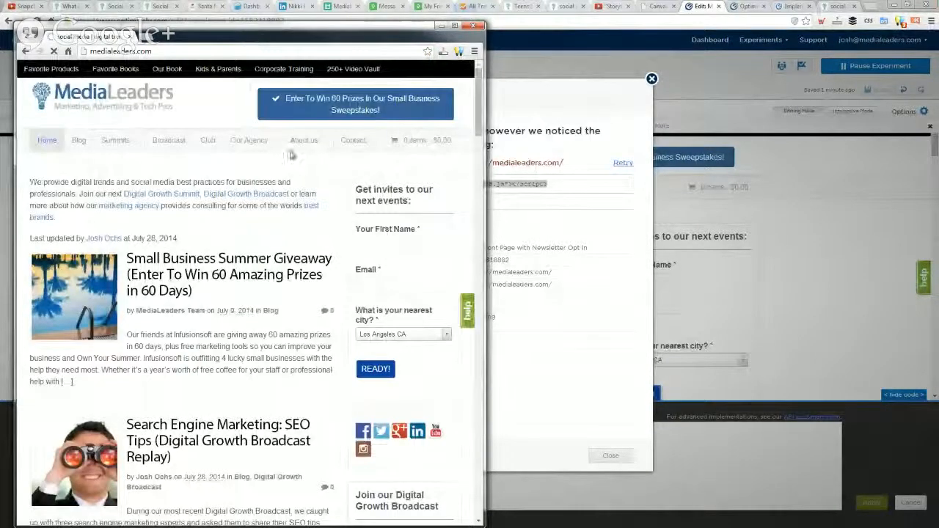
# - Examine the "Get invites to our next events" form on the live MediaLeaders page, and close the incognito window
pyautogui.moveTo(395, 37); pyautogui.dragTo(512, 38)
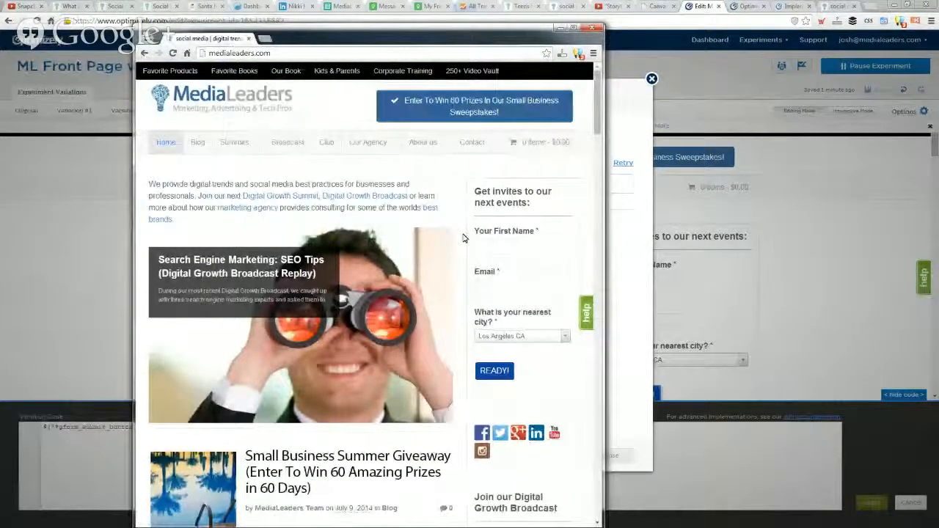
pyautogui.scroll(-3, 463, 239)
pyautogui.scroll(3, 463, 239)
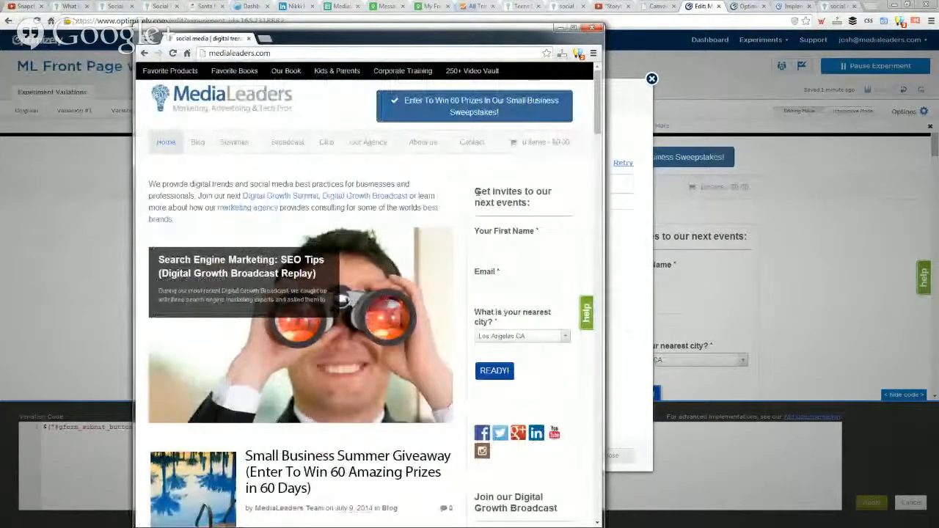
pyautogui.moveTo(477, 192); pyautogui.dragTo(543, 206)
pyautogui.click(543, 207)
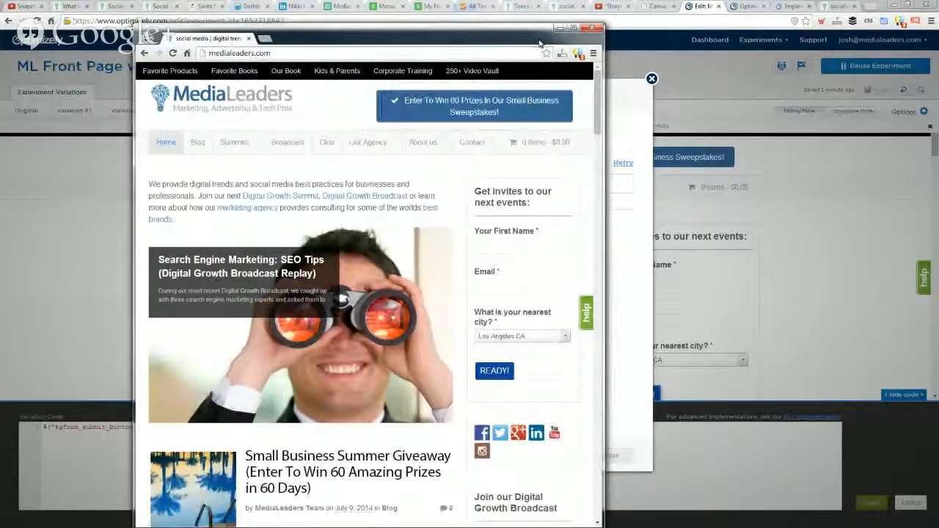
pyautogui.click(593, 27)
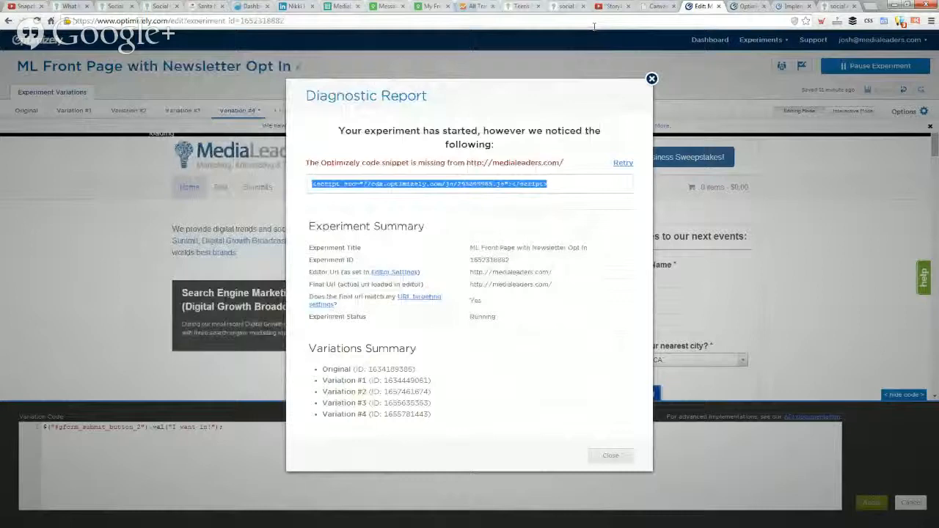
# - Close the diagnostic report and the variation code editor
pyautogui.click(652, 79)
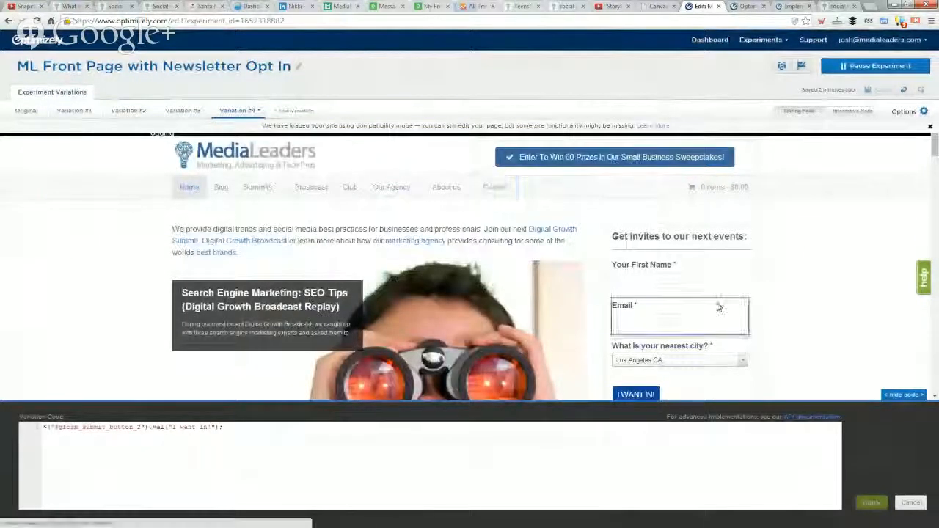
pyautogui.click(912, 505)
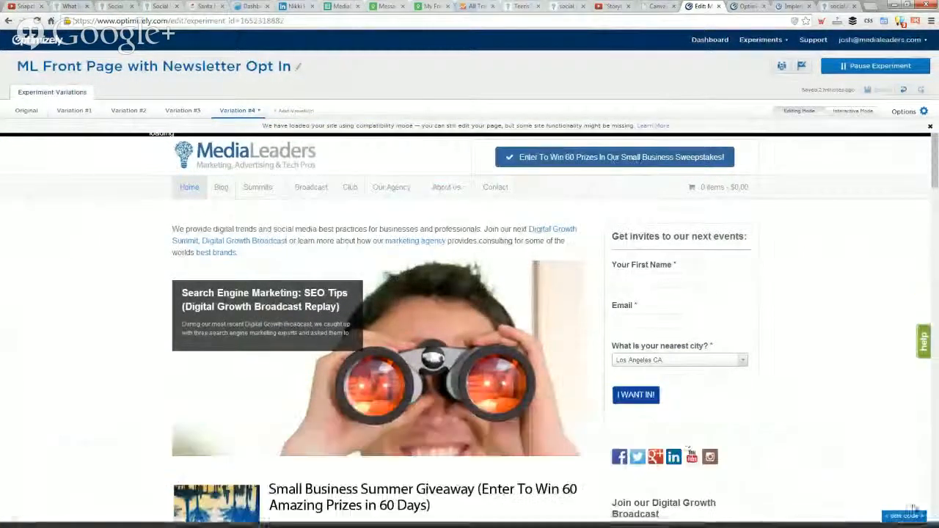